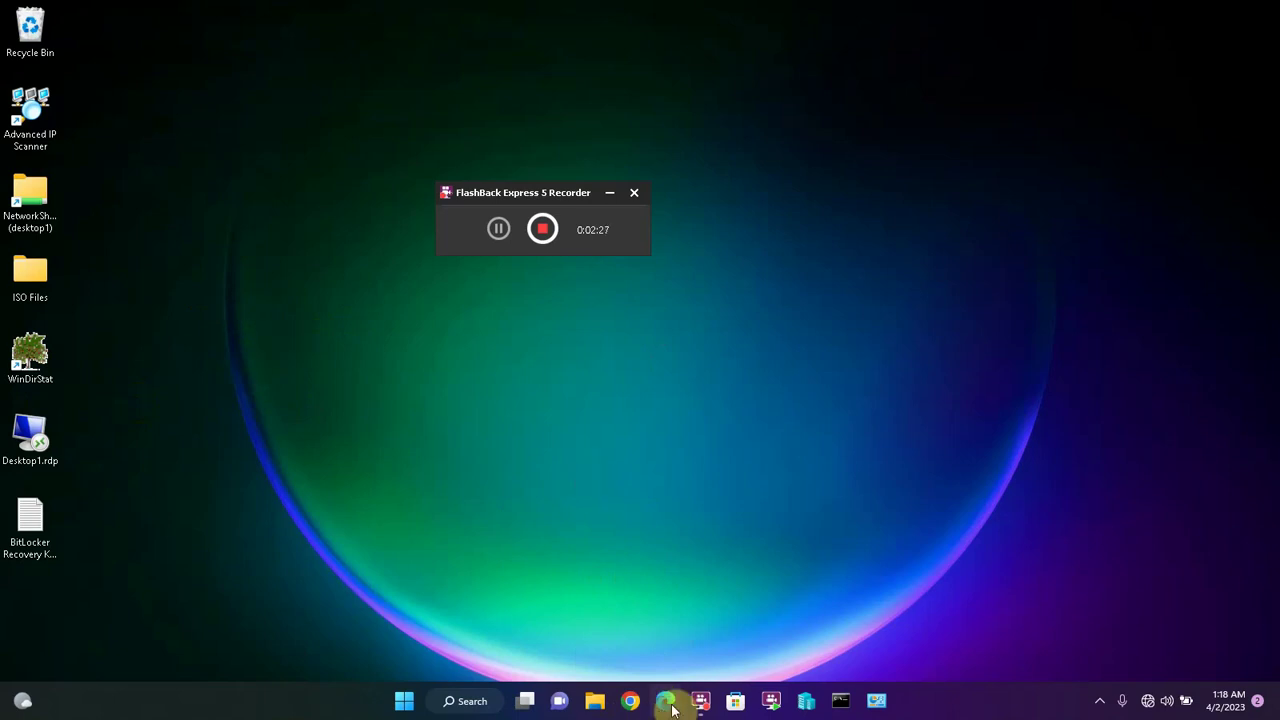
# - Open the Windows 11 search panel from the taskbar Search button
pyautogui.click(441, 703)
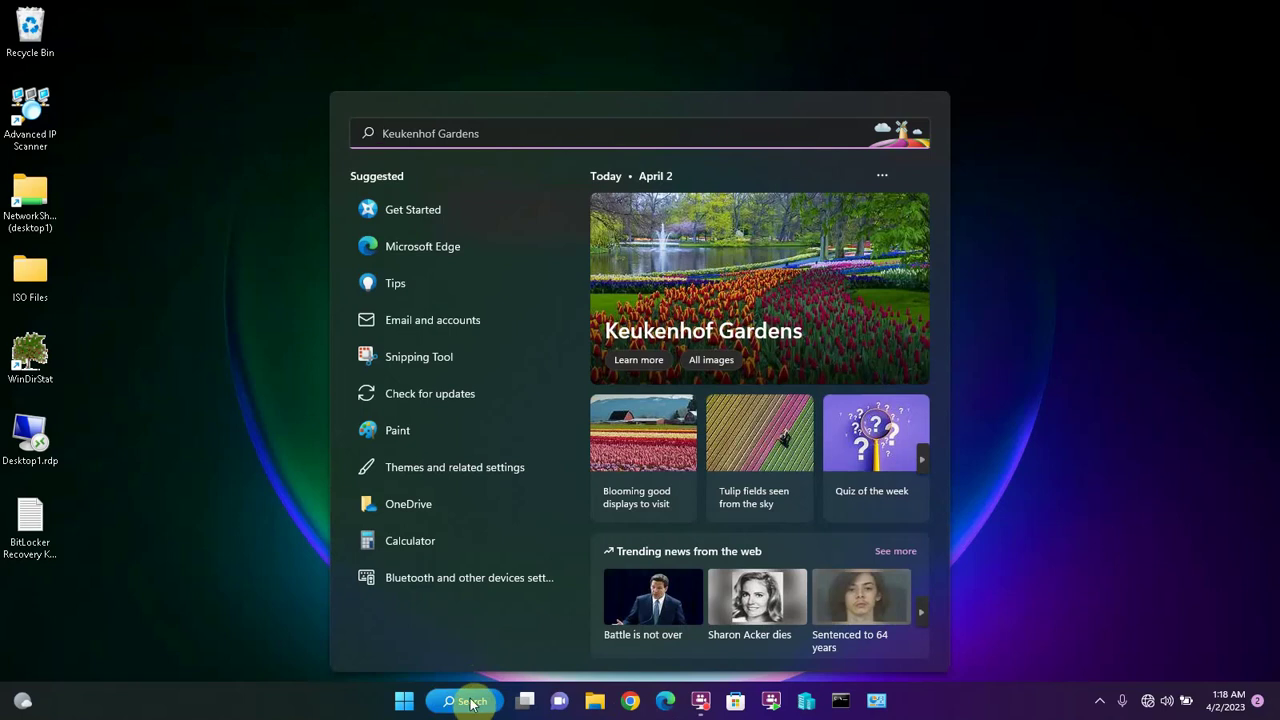
# - Search for 'edge' and launch Microsoft Edge from the results
pyautogui.write('edge')
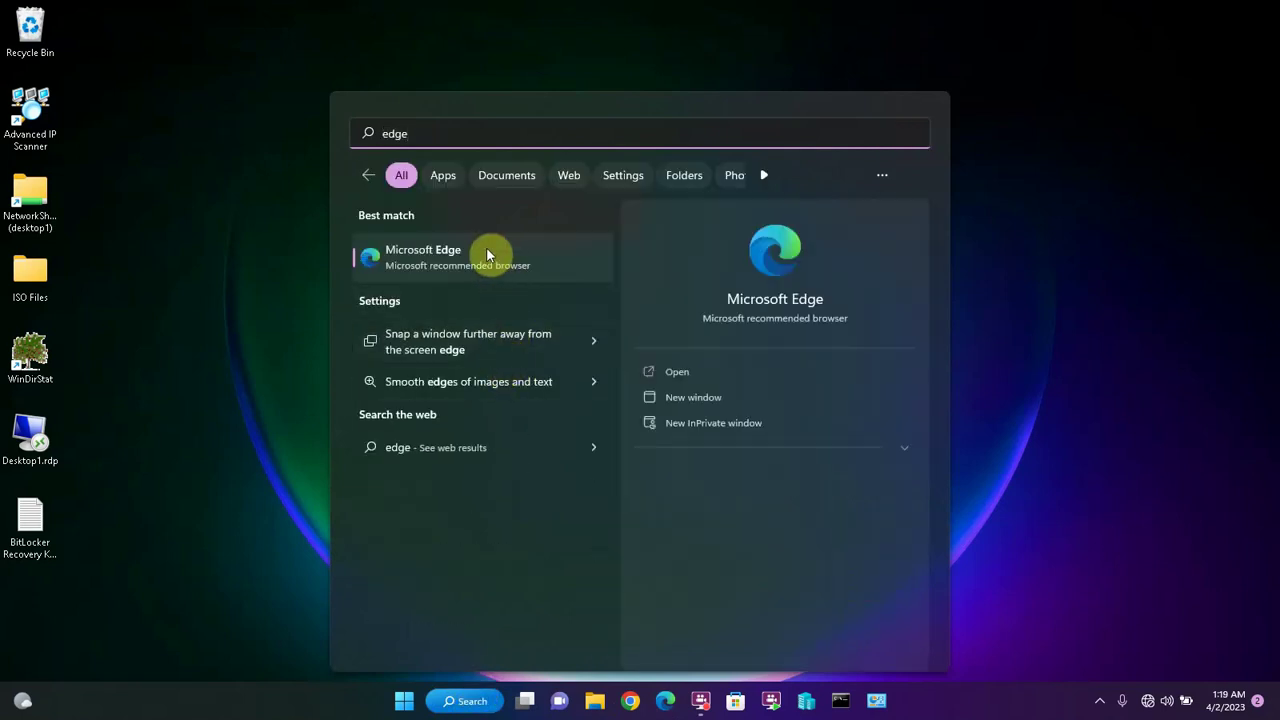
pyautogui.click(434, 260)
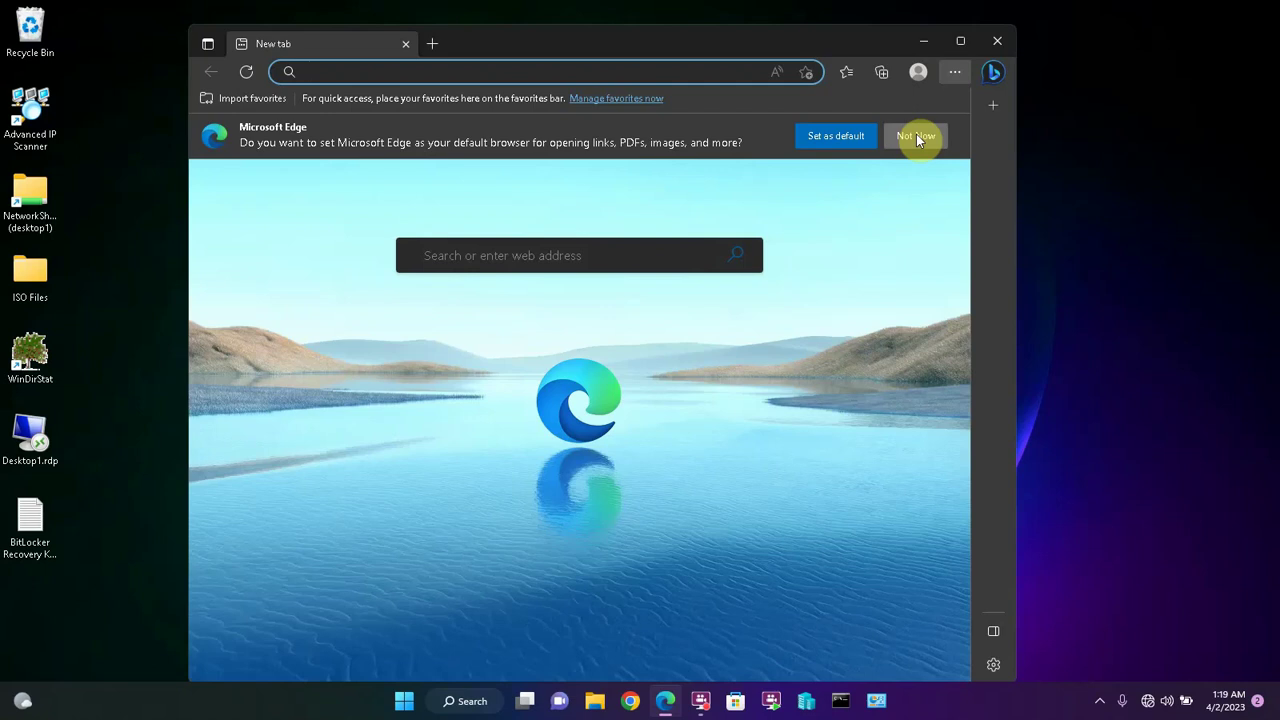
# - Decline the default-browser prompt, maximize Edge, and start chatting in the Bing sidebar
pyautogui.click(916, 134)
pyautogui.press('super+Up')
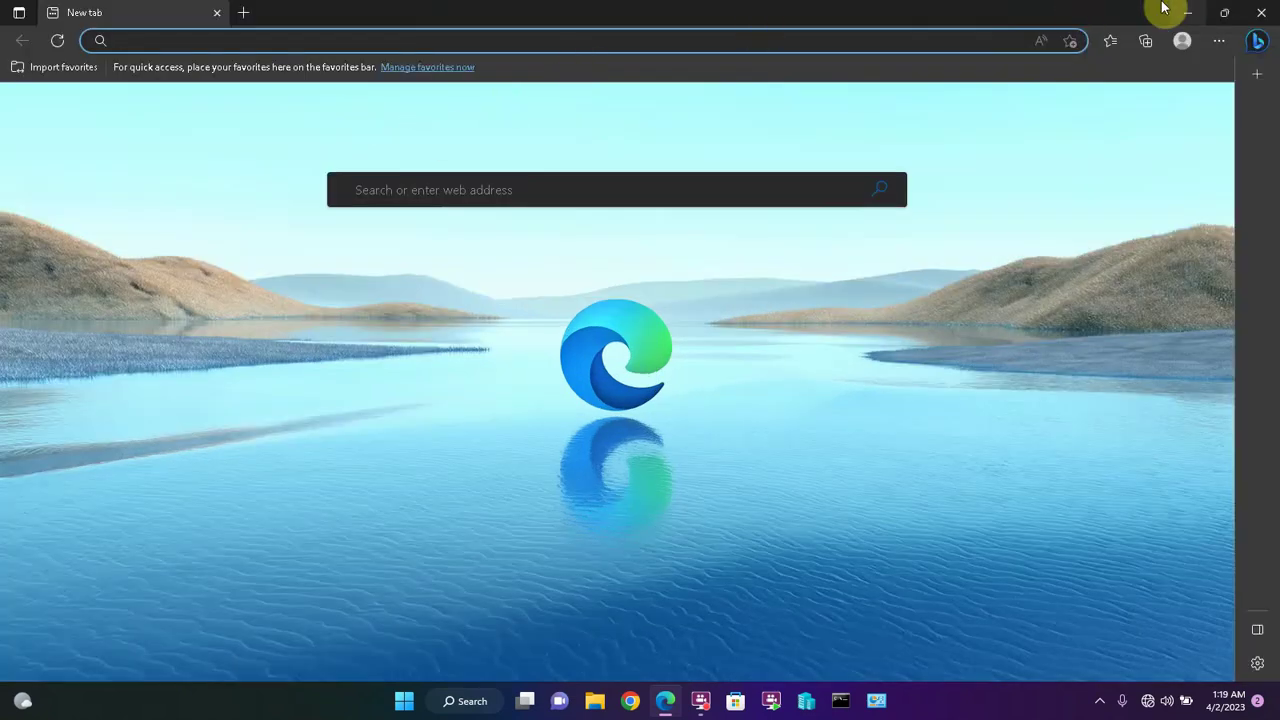
pyautogui.click(1258, 46)
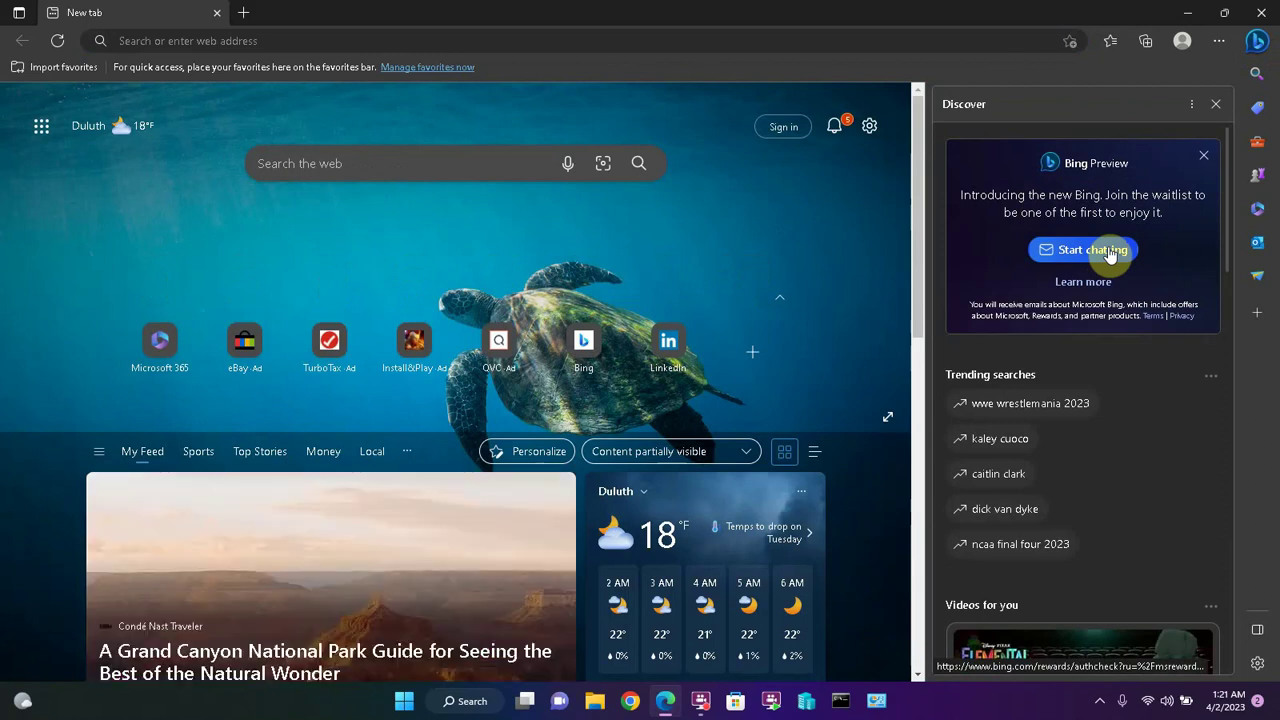
pyautogui.click(1108, 250)
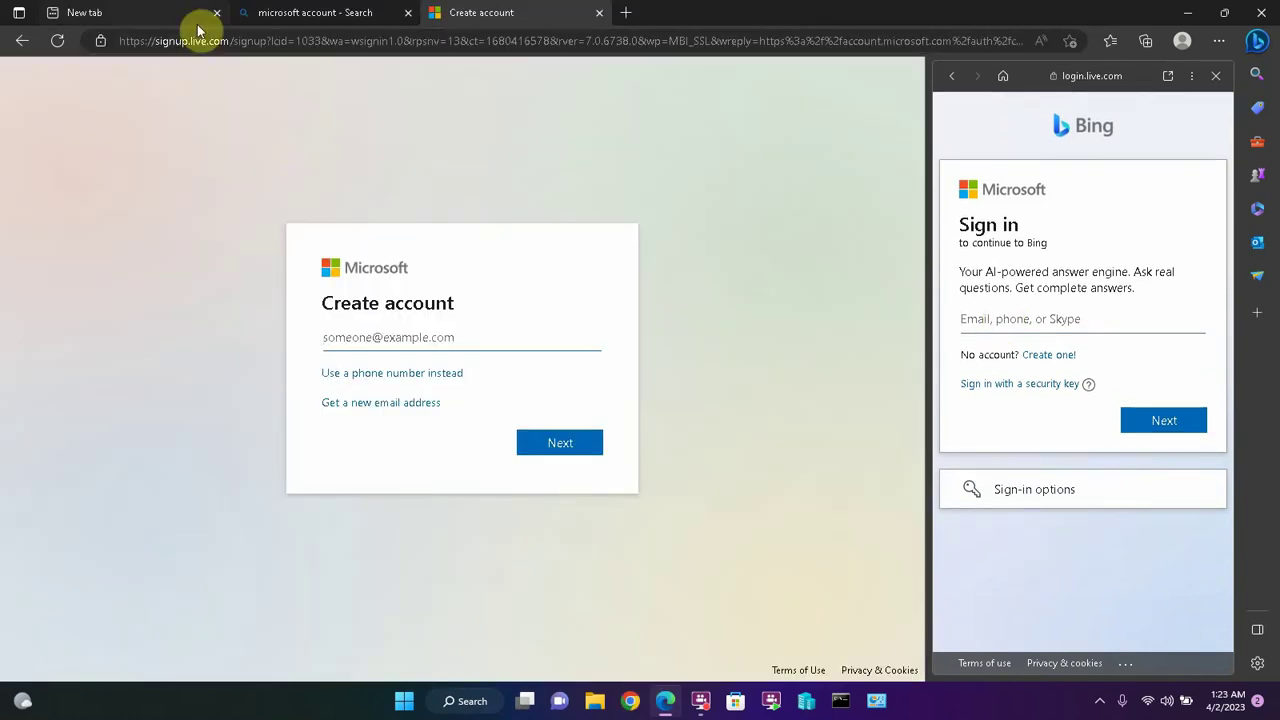
# - Switch to the 'microsoft account' search results tab and focus the sidebar sign-in email field
pyautogui.click(230, 45)
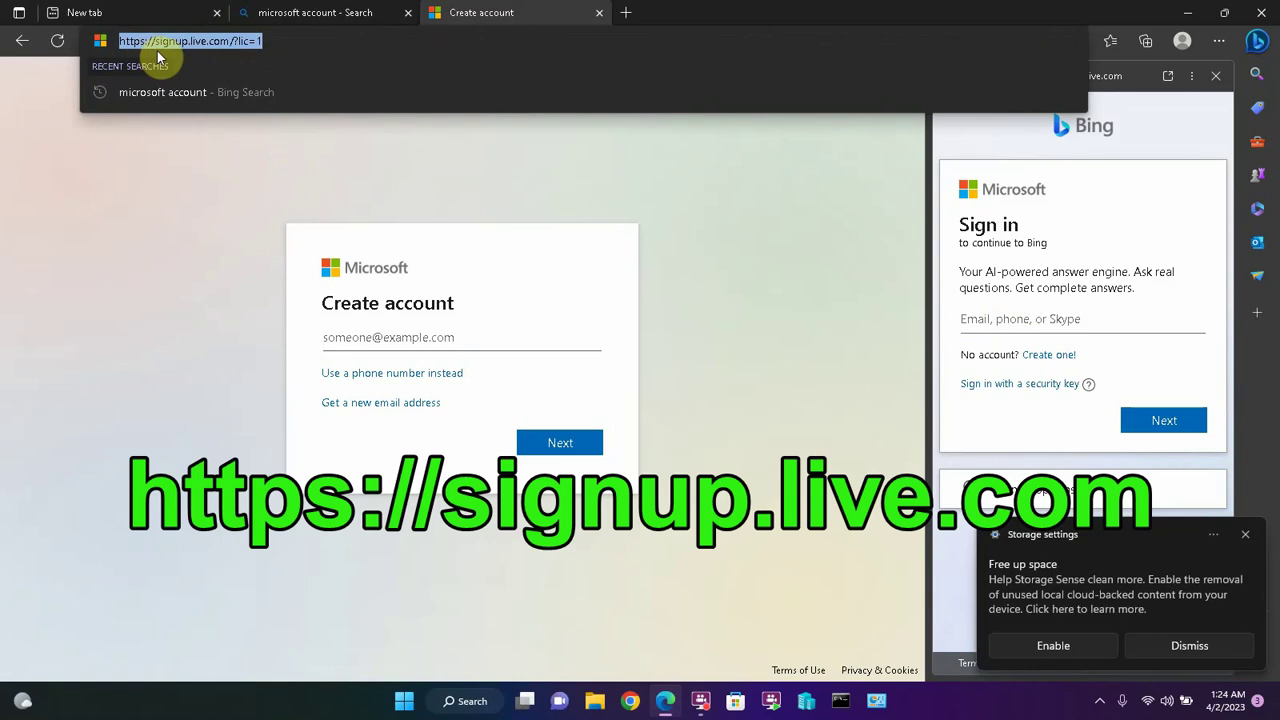
pyautogui.click(277, 34)
pyautogui.click(337, 10)
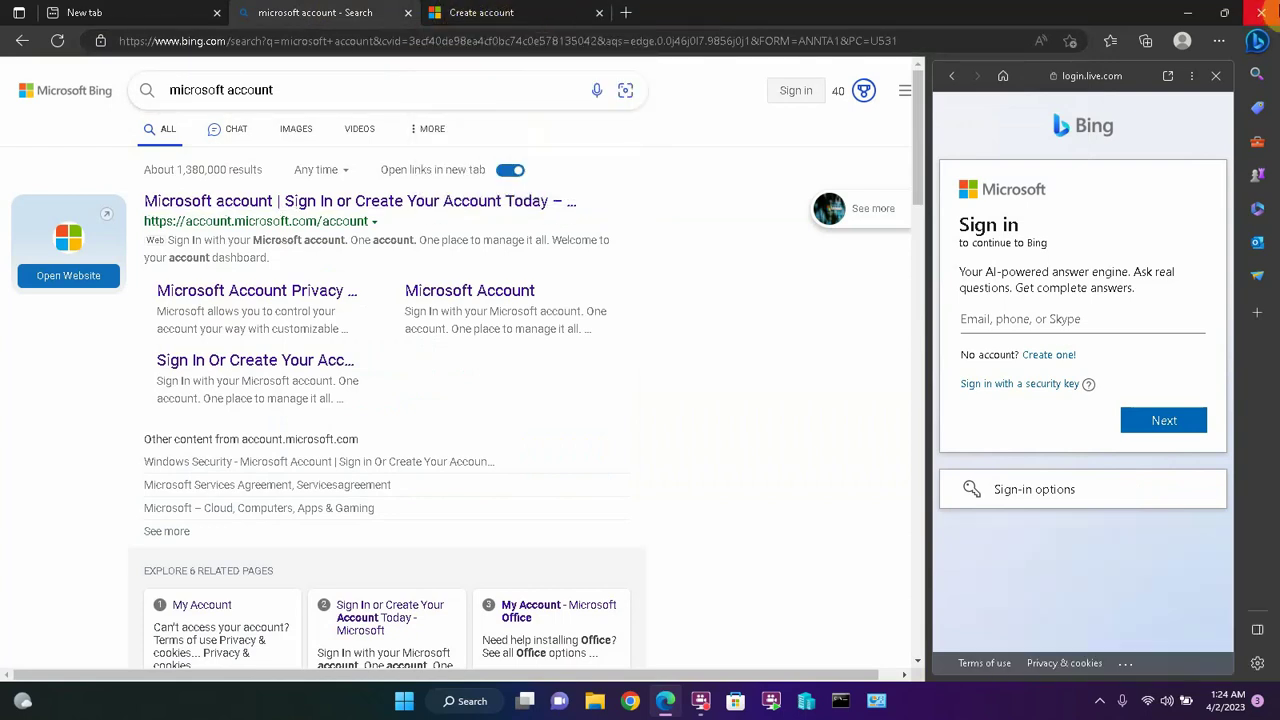
pyautogui.click(1003, 320)
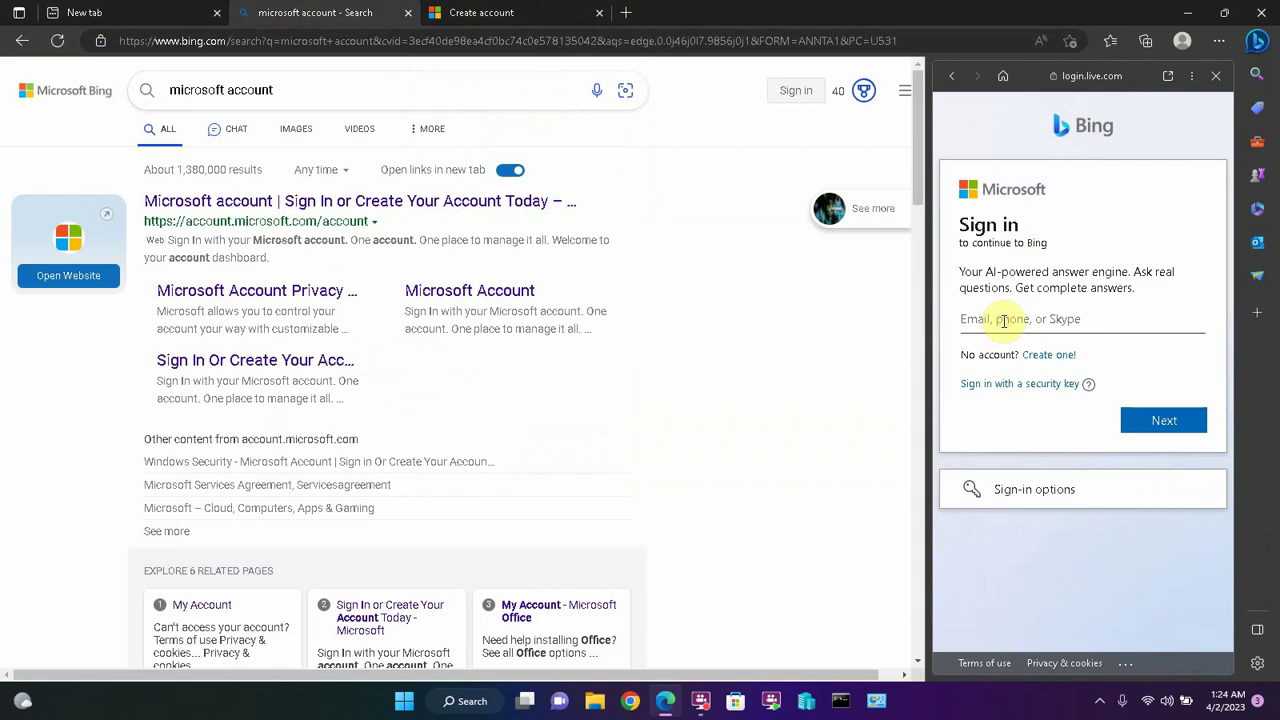
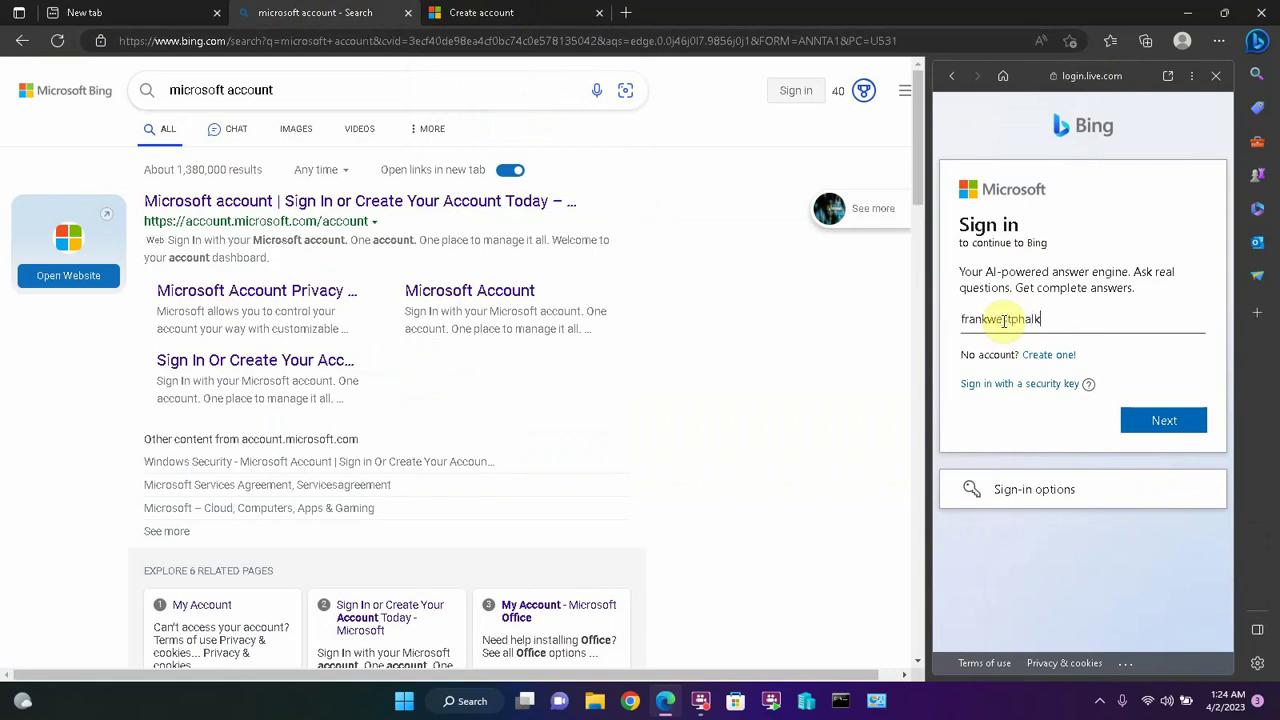
# - Sign in to Bing in the sidebar with the account name and password
pyautogui.press('Return')
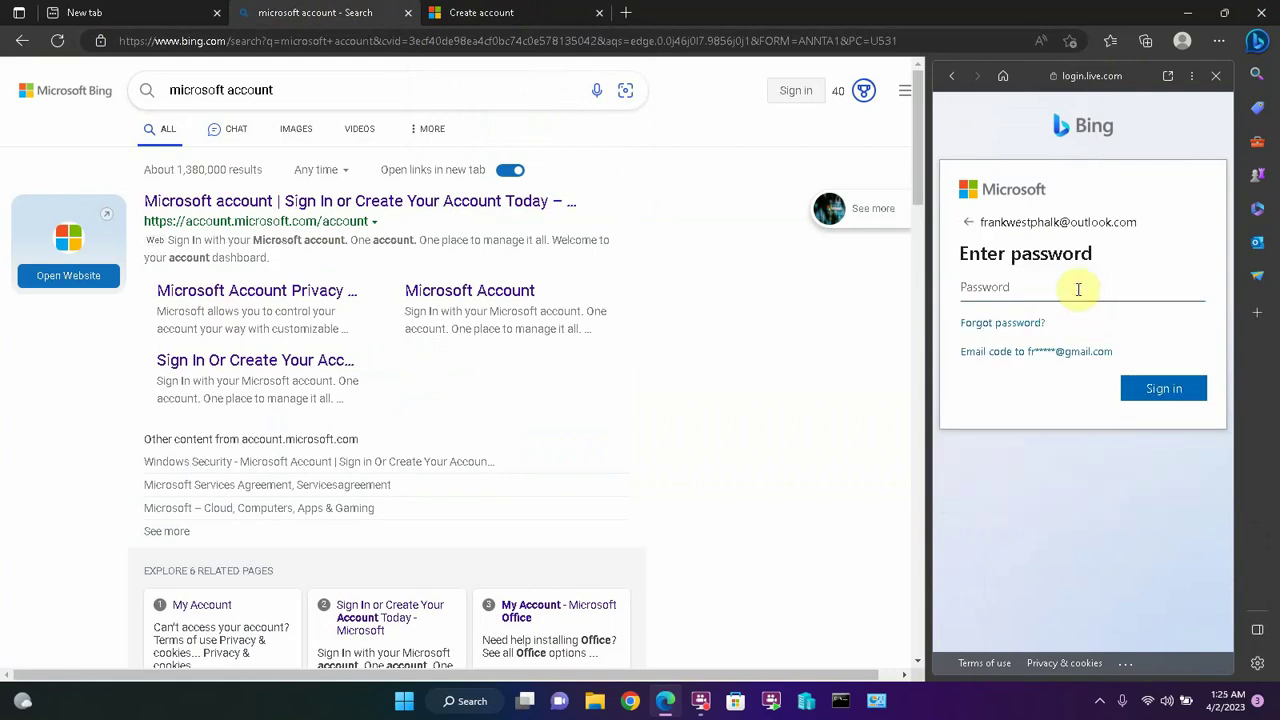
pyautogui.write('••••••••••••')
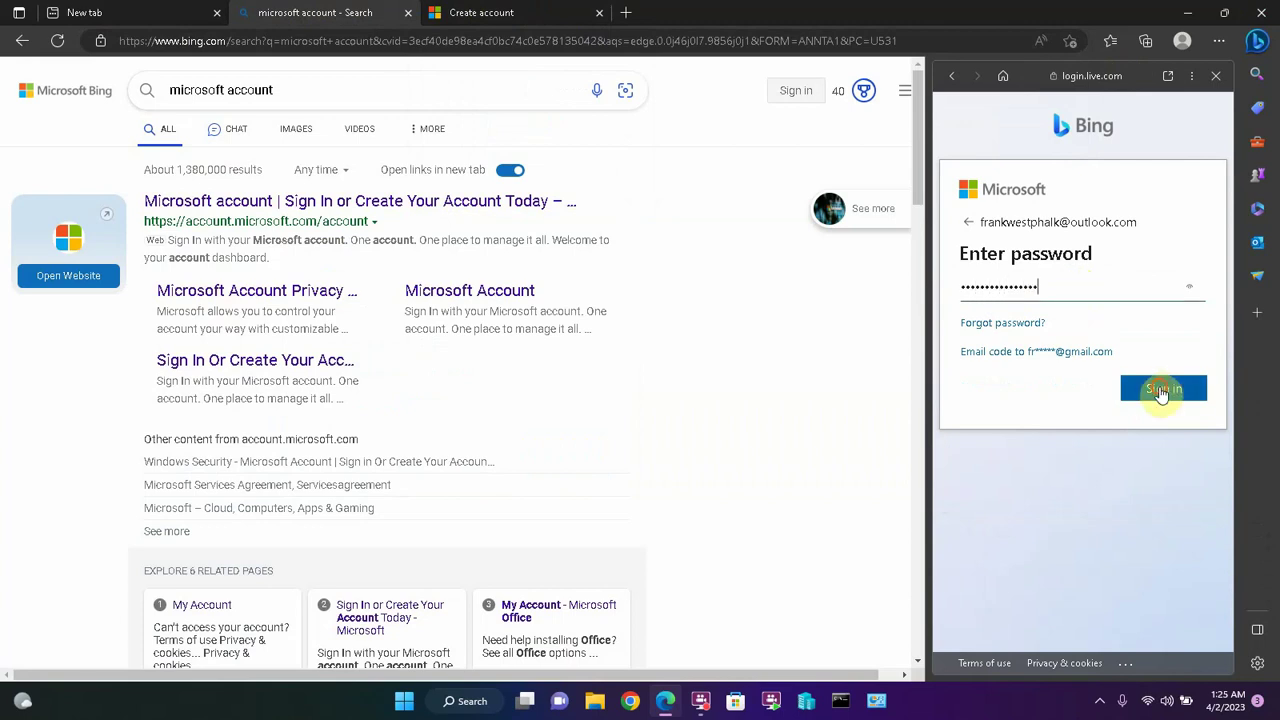
pyautogui.click(1163, 388)
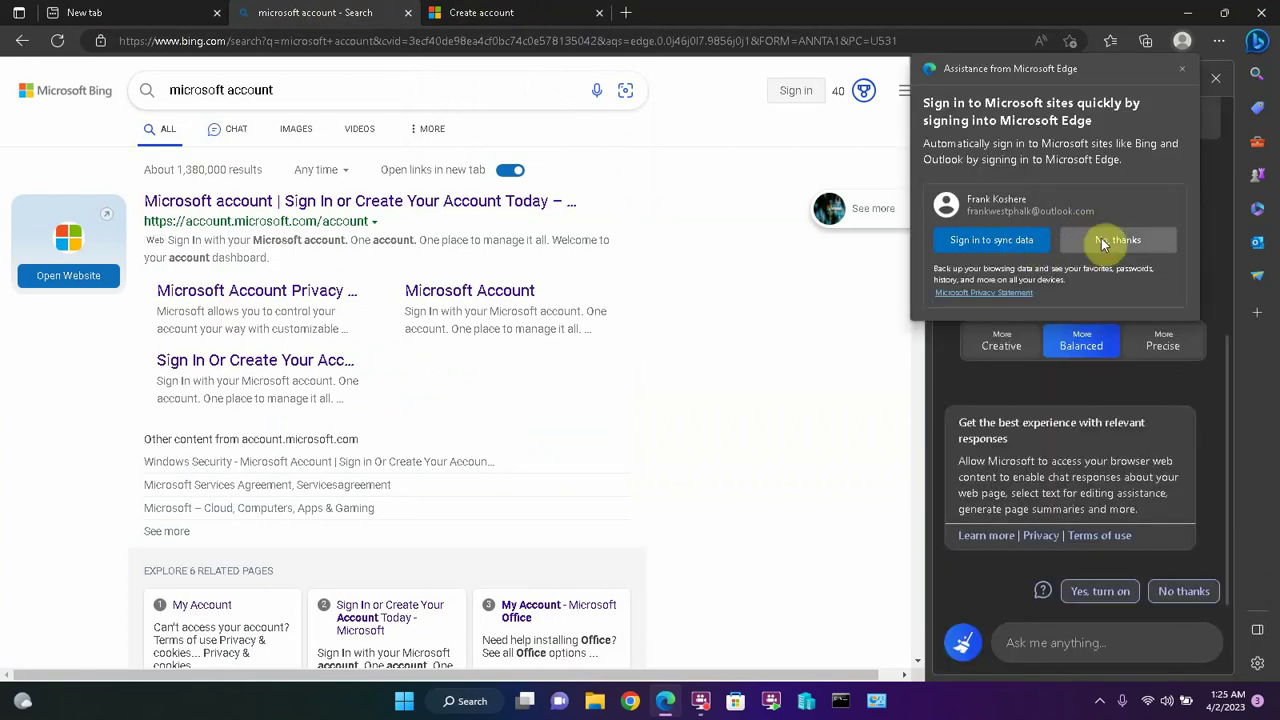
# - Decline Edge sync and paste text into the Bing Chat question box
pyautogui.click(1101, 242)
pyautogui.click(1030, 645)
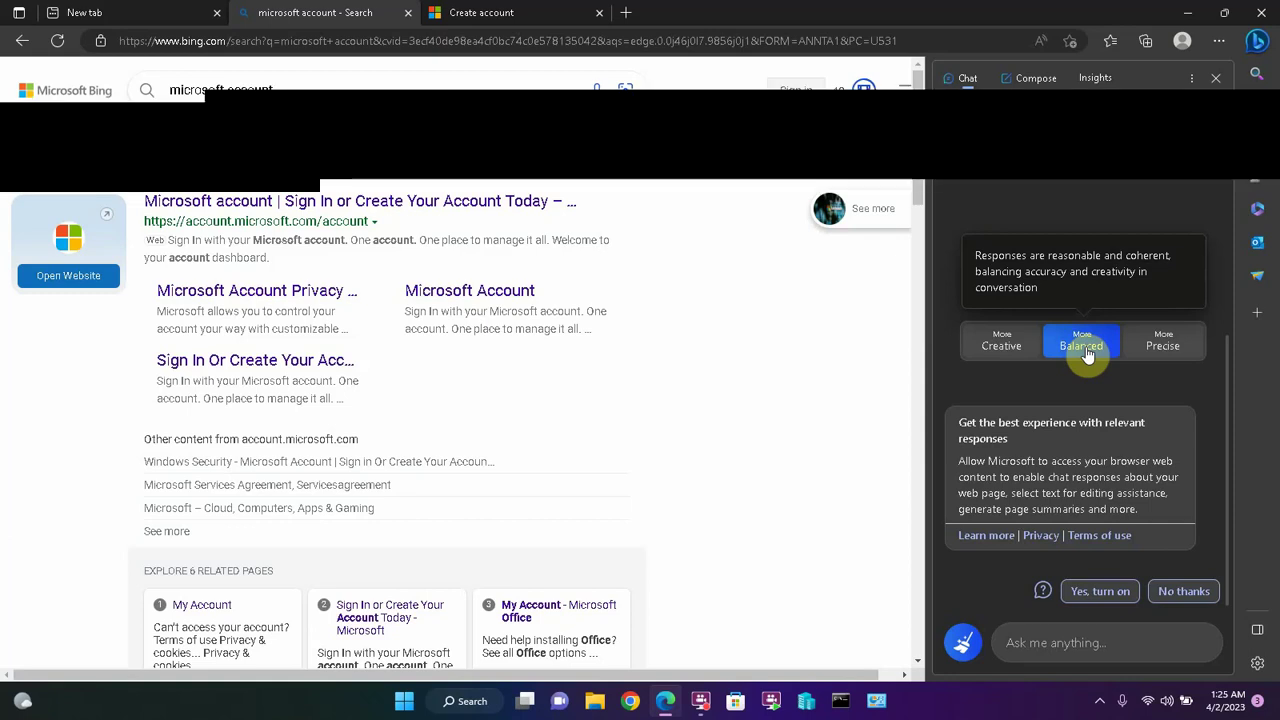
pyautogui.click(1051, 634)
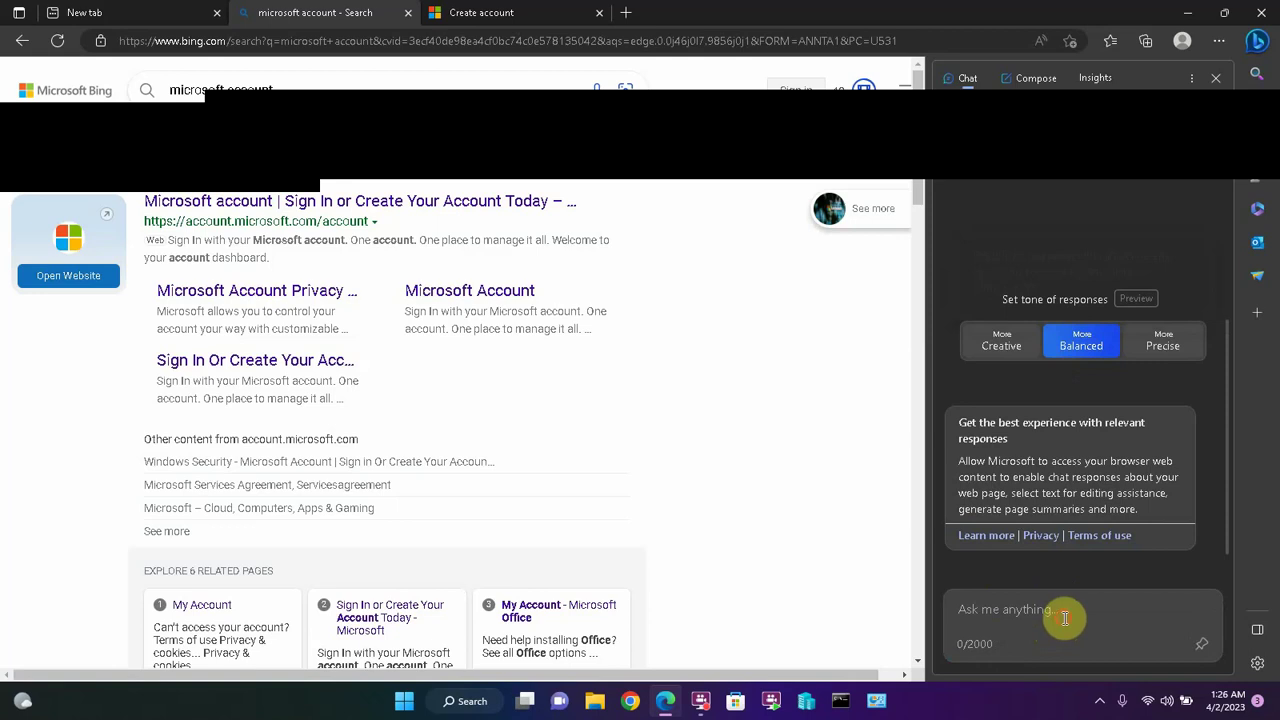
pyautogui.hotkey('ctrl', 'v')
# - Ask Bing Chat 'How do I cook a steak medium rare on a grill?' and read the answer
pyautogui.press('BackSpace')
pyautogui.press('BackSpace')
pyautogui.press('BackSpace')
pyautogui.press('BackSpace')
pyautogui.press('BackSpace')
pyautogui.press('BackSpace')
pyautogui.press('BackSpace')
pyautogui.press('BackSpace')
pyautogui.press('BackSpace')
pyautogui.press('BackSpace')
pyautogui.write('How do I cook a steak medium rare on a grill?')
pyautogui.press('Return')
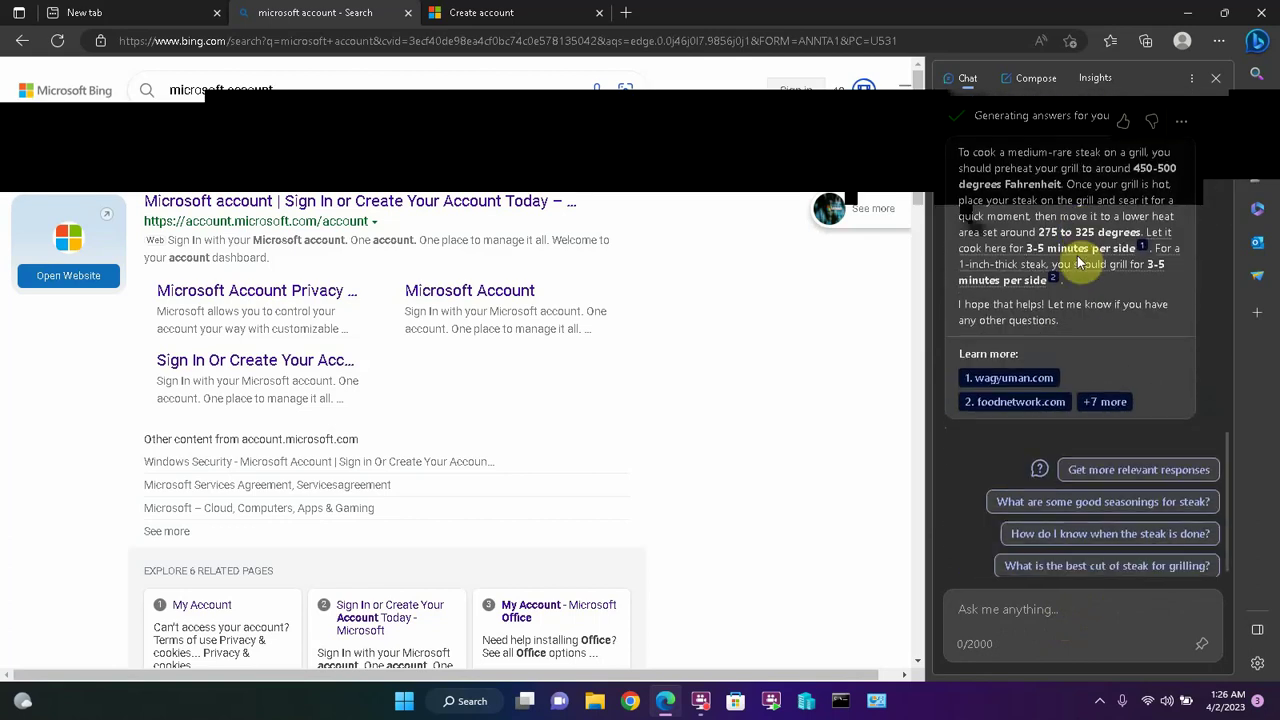
pyautogui.scroll(5, 1015, 335)
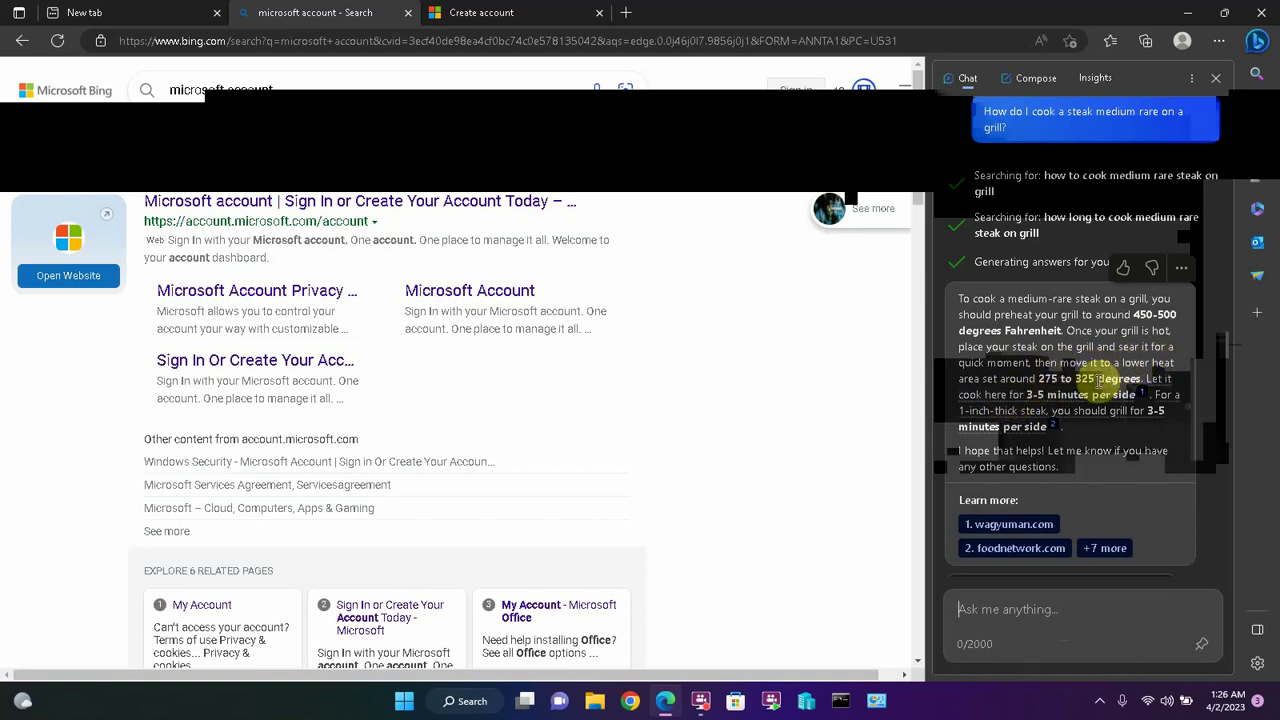
pyautogui.moveTo(1135, 377)
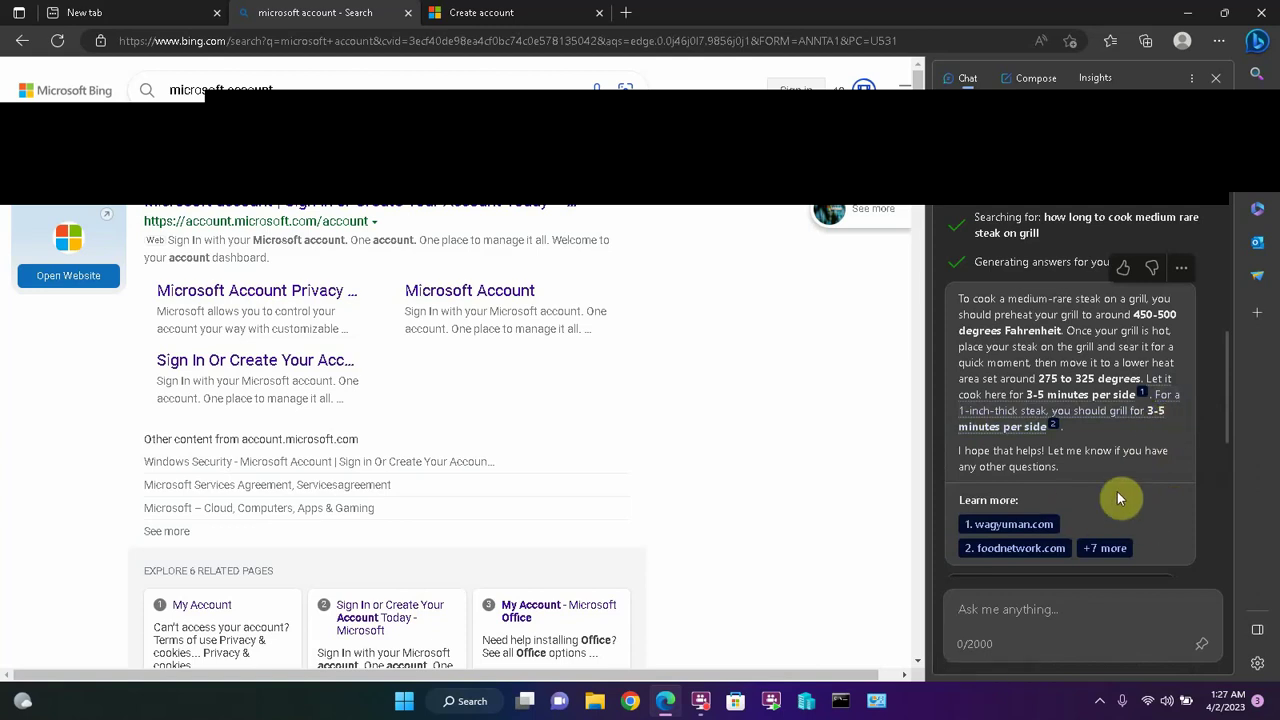
pyautogui.click(992, 608)
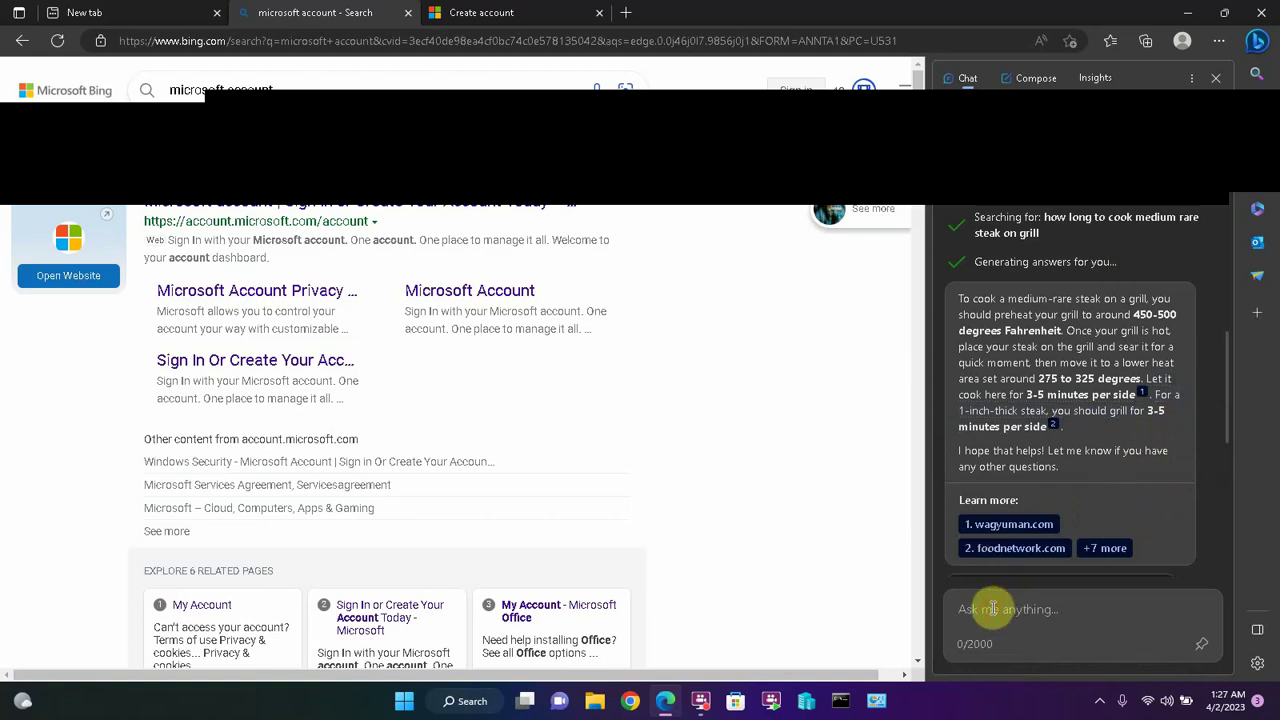
# - Ask how to cook a 2-inch thick steak medium rare on a grill and review the answer
pyautogui.write('How do I cook a 2 inch thick steak')
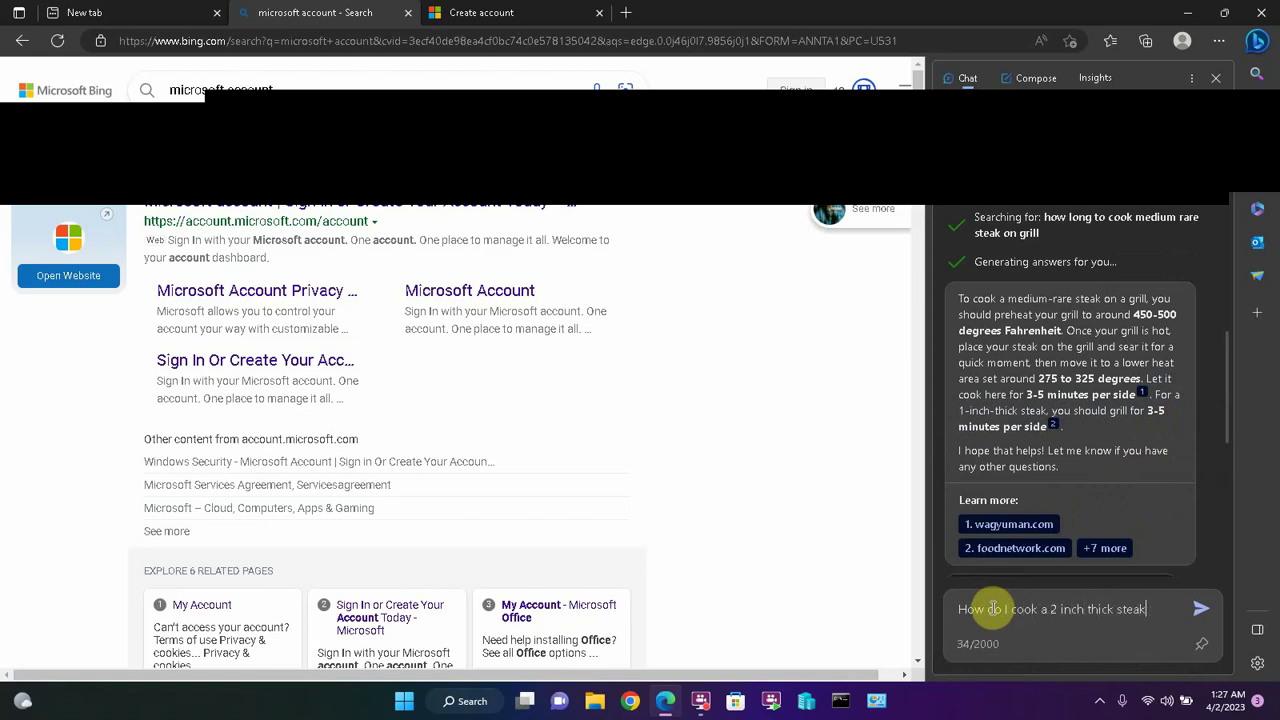
pyautogui.write(' medium rare on a grill?')
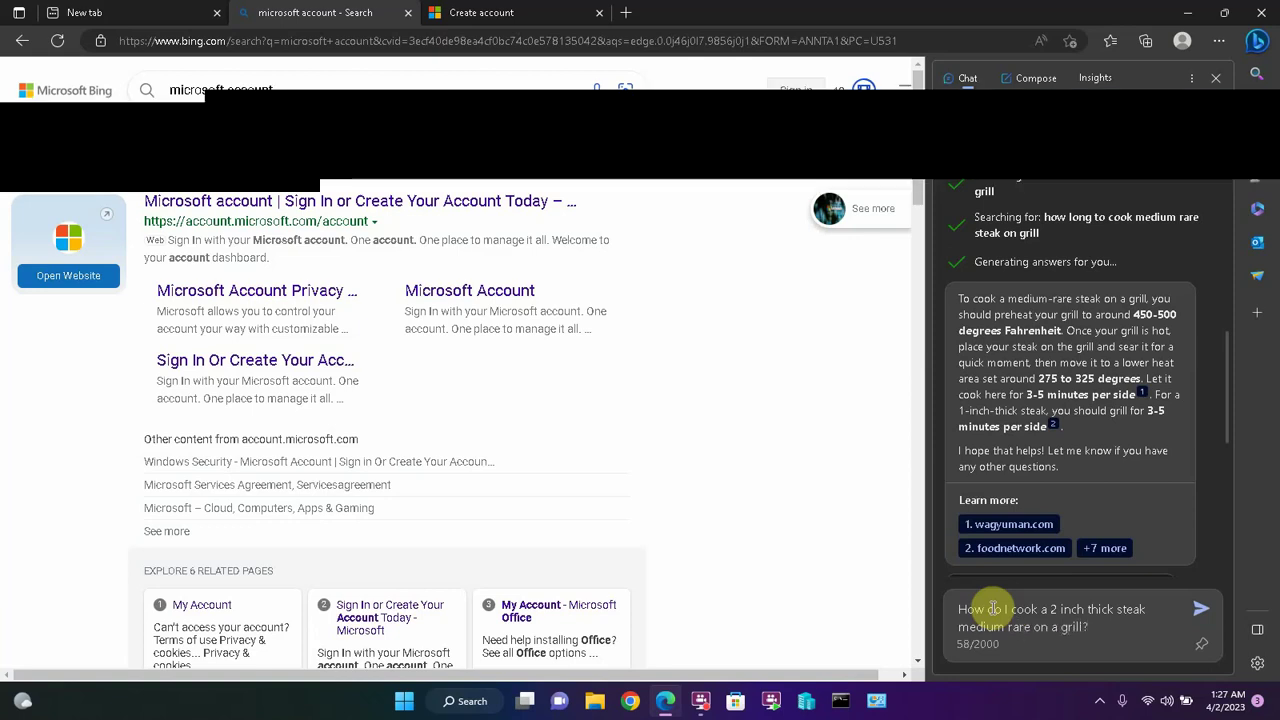
pyautogui.click(1201, 608)
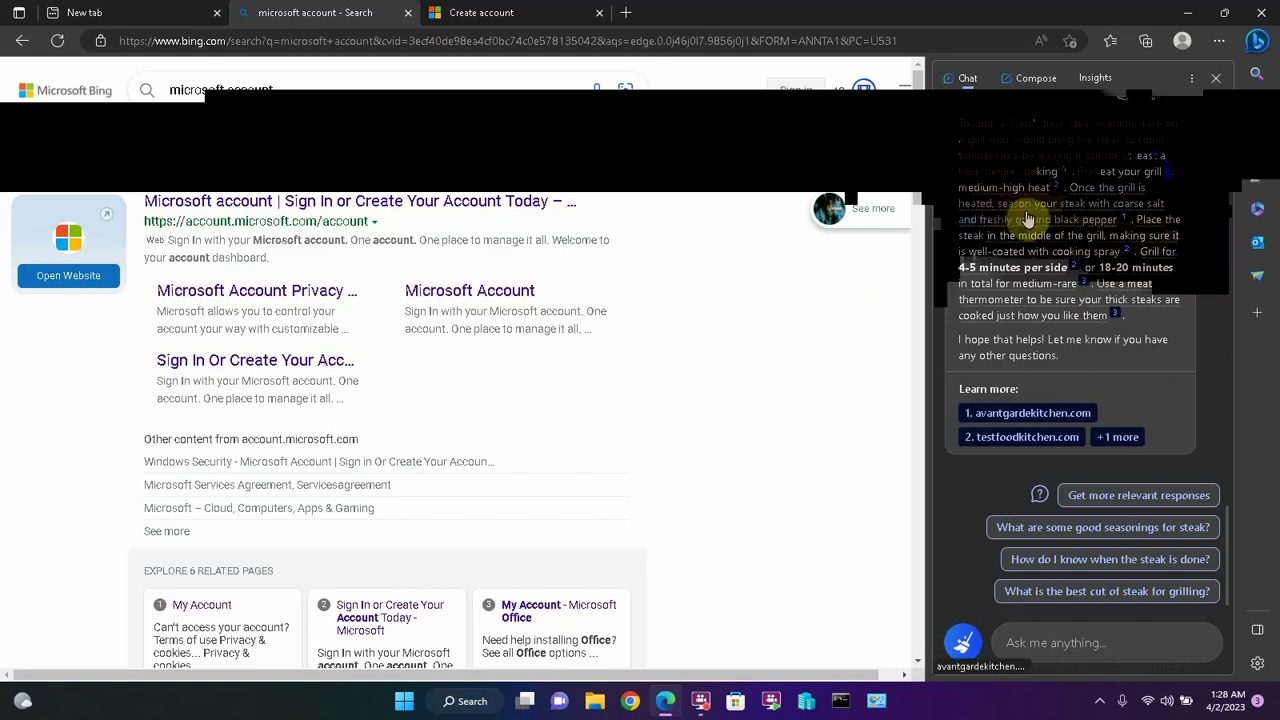
pyautogui.moveTo(1027, 219)
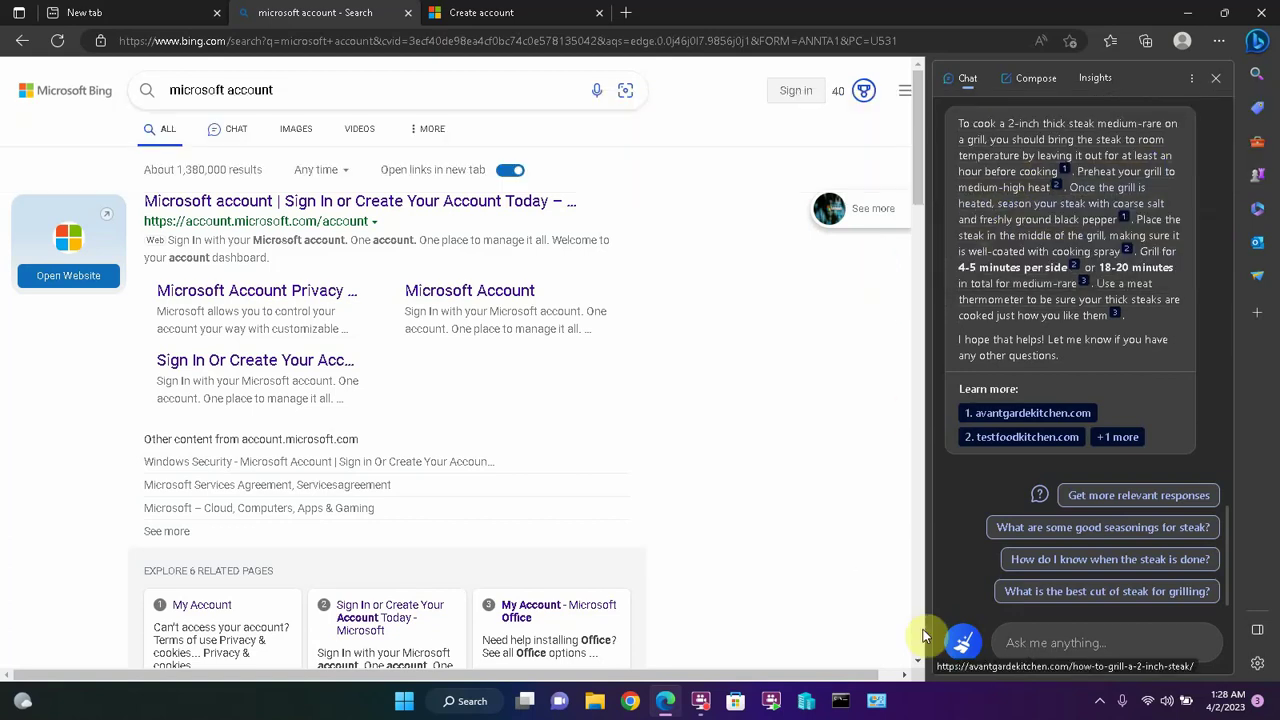
pyautogui.click(1079, 655)
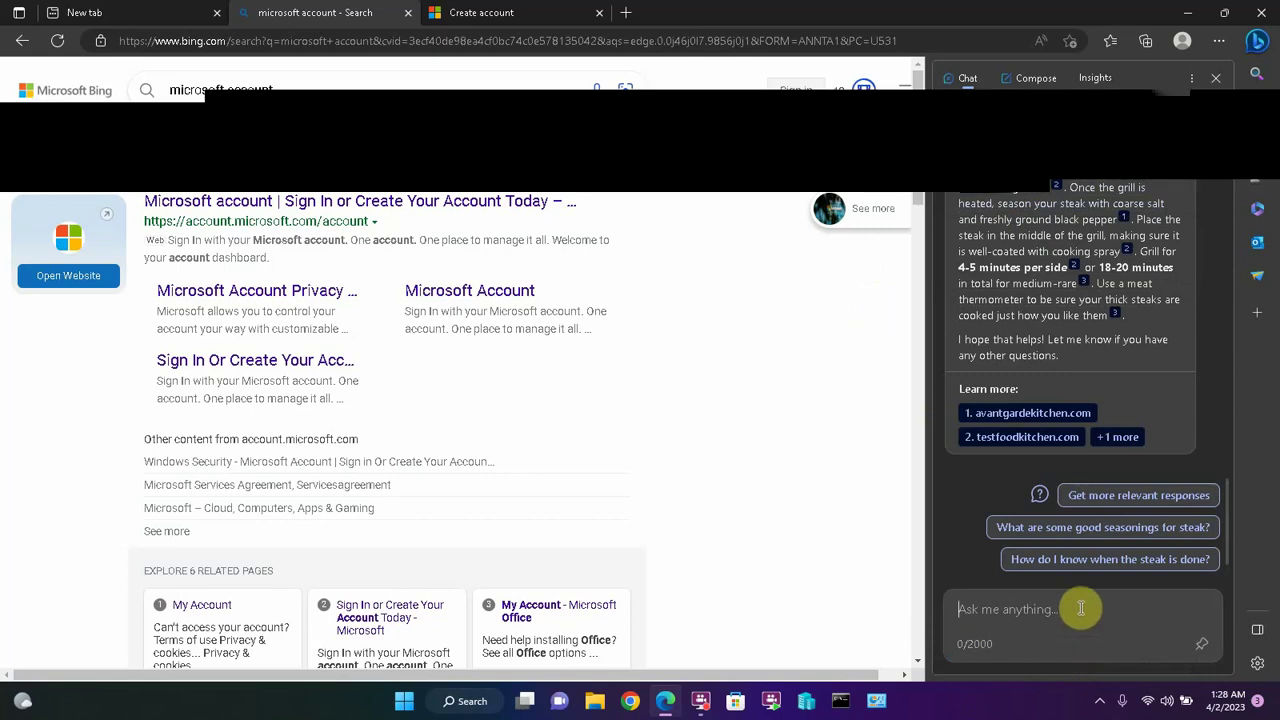
# - Ask how to make an apple pie from scratch, accepting the autocomplete, and read the recipe
pyautogui.write('How do I ')
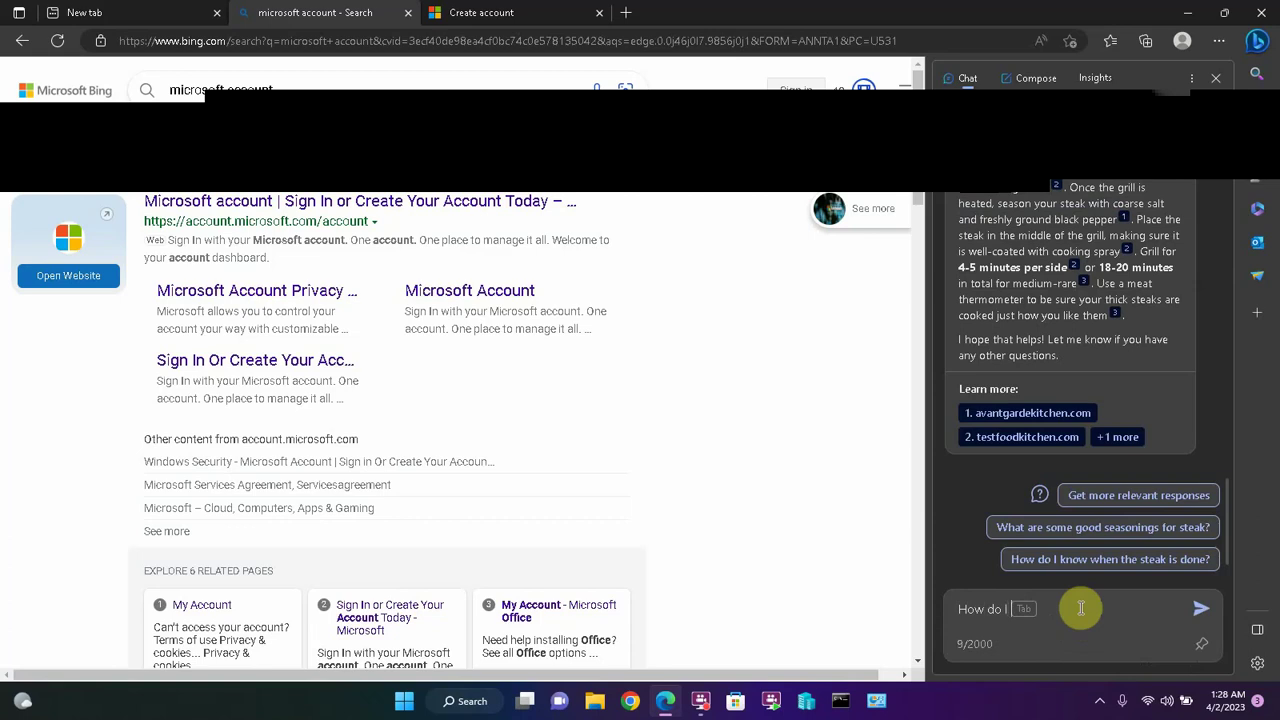
pyautogui.write('make an apple pie form sct')
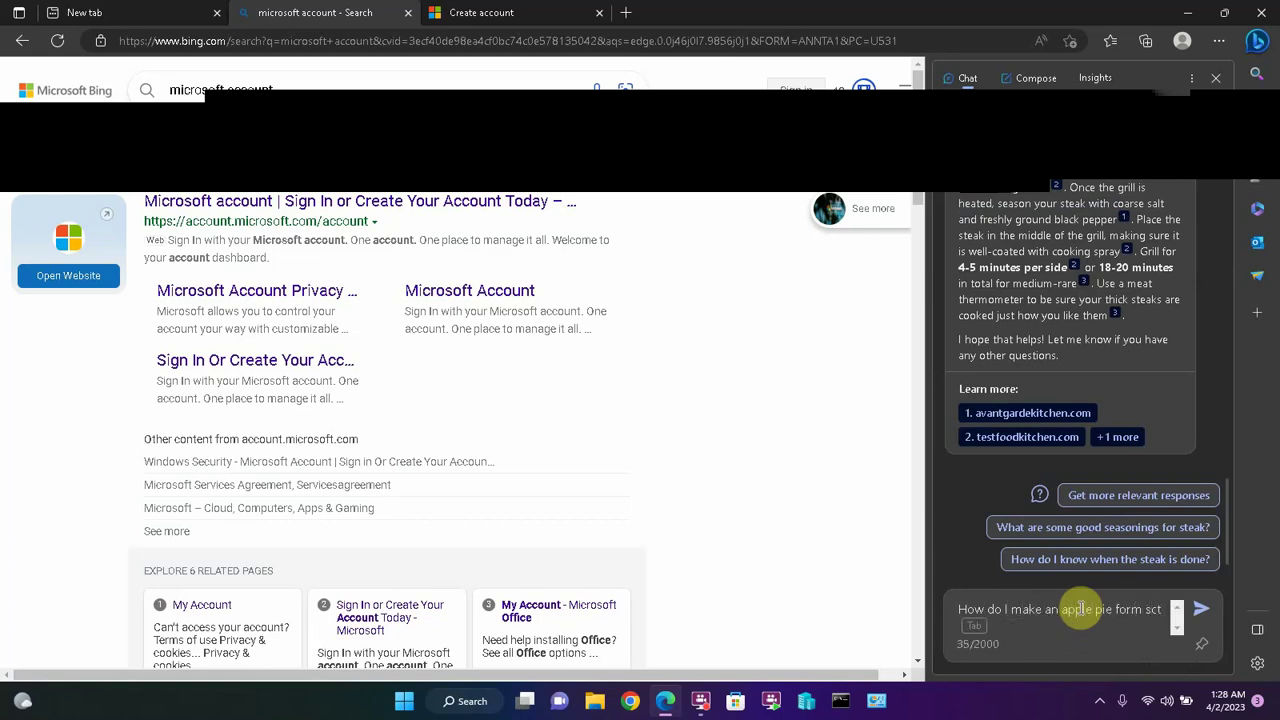
pyautogui.press('Tab')
pyautogui.press('Return')
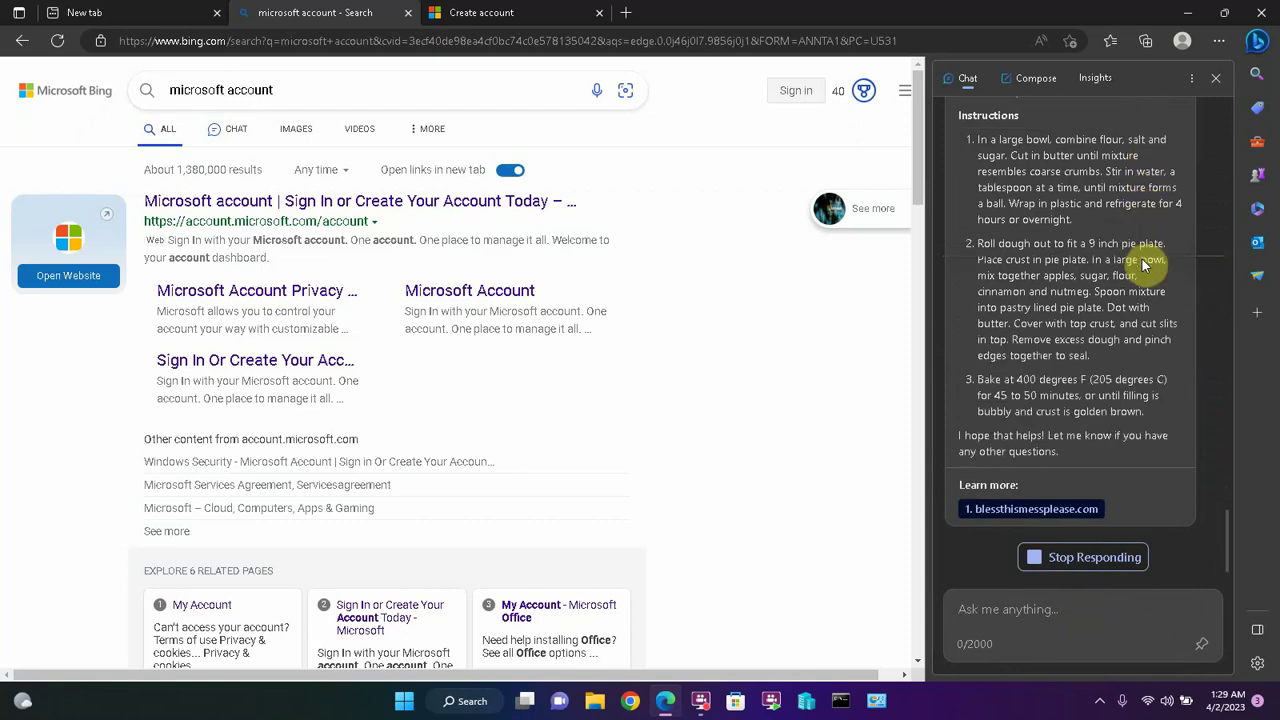
pyautogui.scroll(3, 1145, 262)
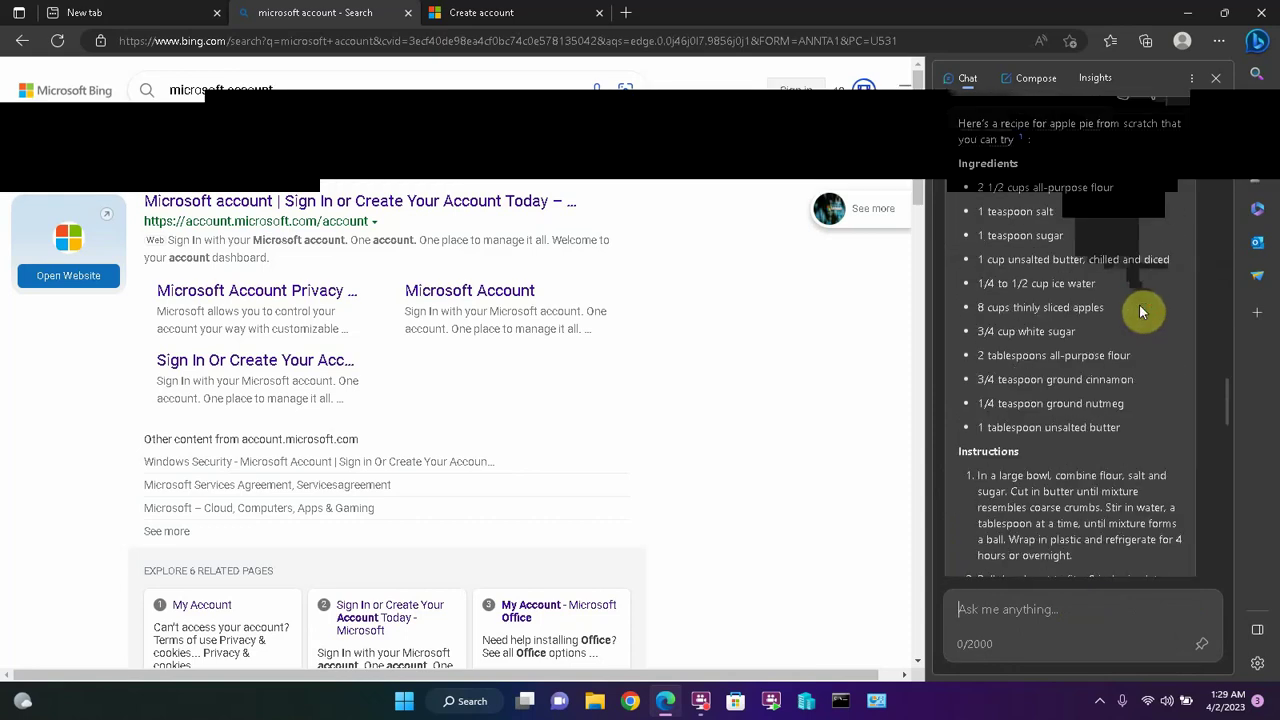
pyautogui.scroll(3, 1143, 309)
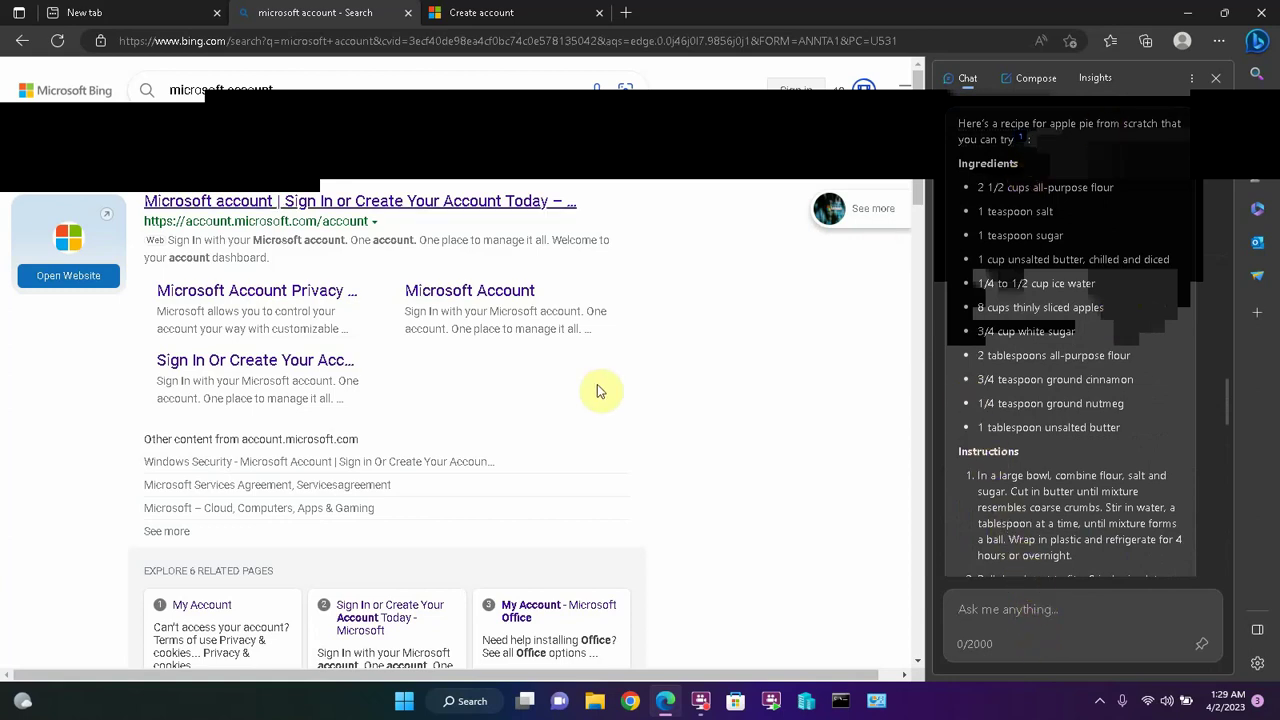
# - Ask which wax is best for downhill skis in spring when the snow starts melting
pyautogui.click(1009, 600)
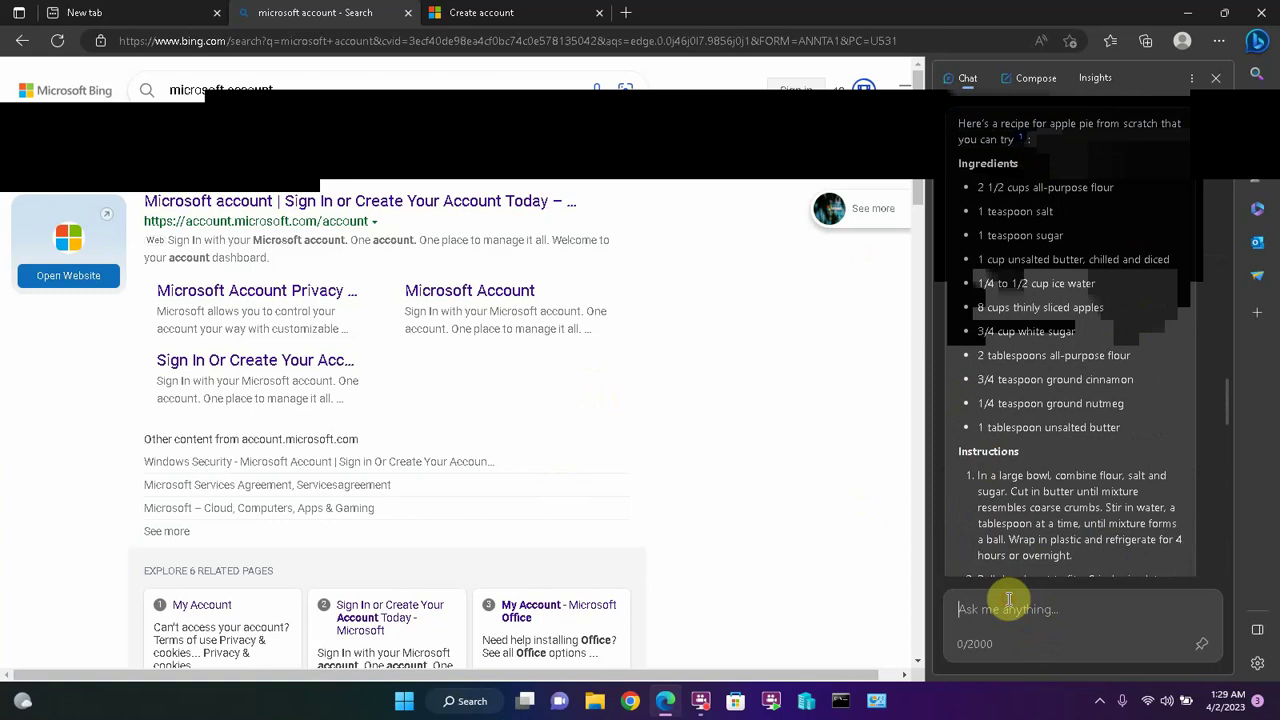
pyautogui.write('What is the ')
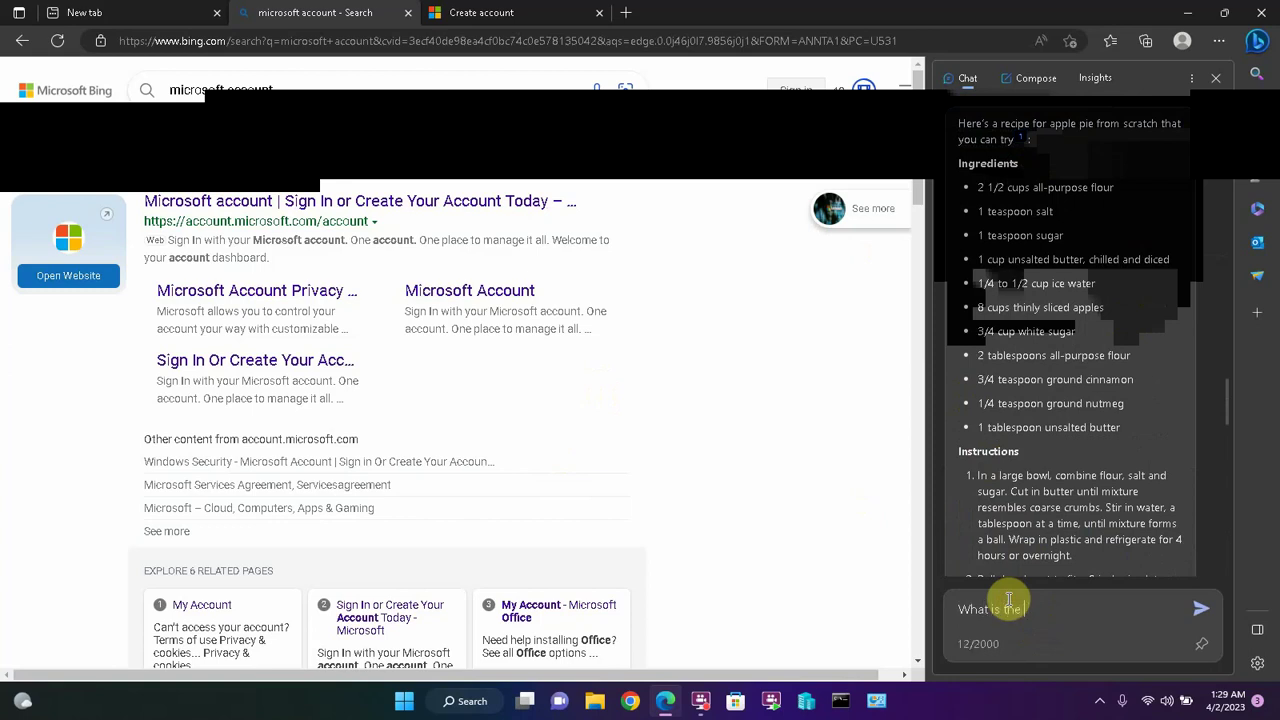
pyautogui.write('best wax to use on')
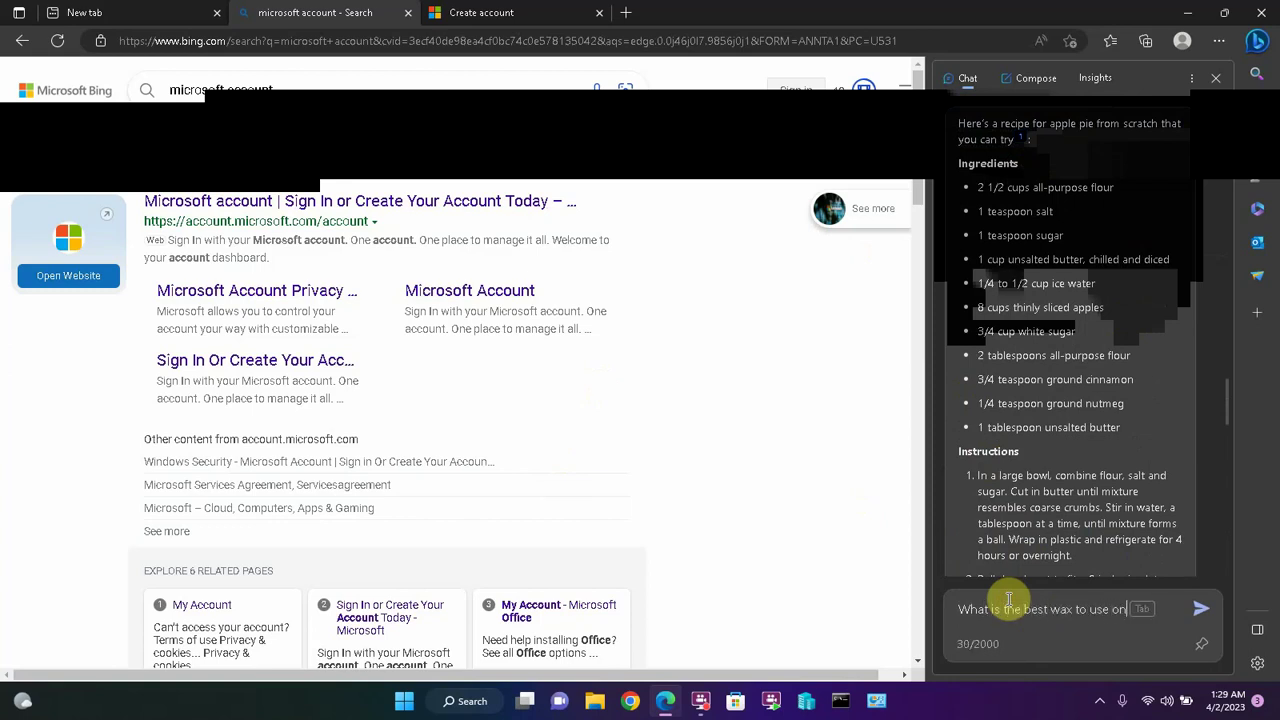
pyautogui.write(' downhill ksis during the spring when the snow is st')
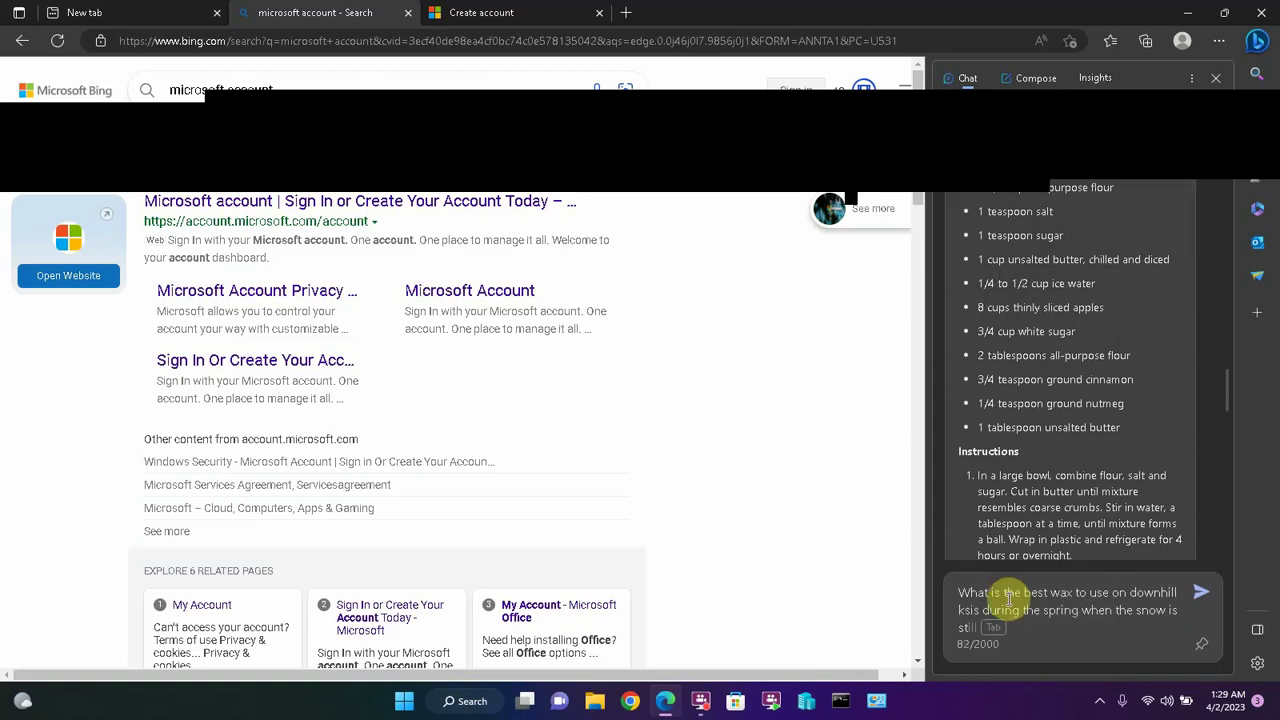
pyautogui.write('arting to melt?')
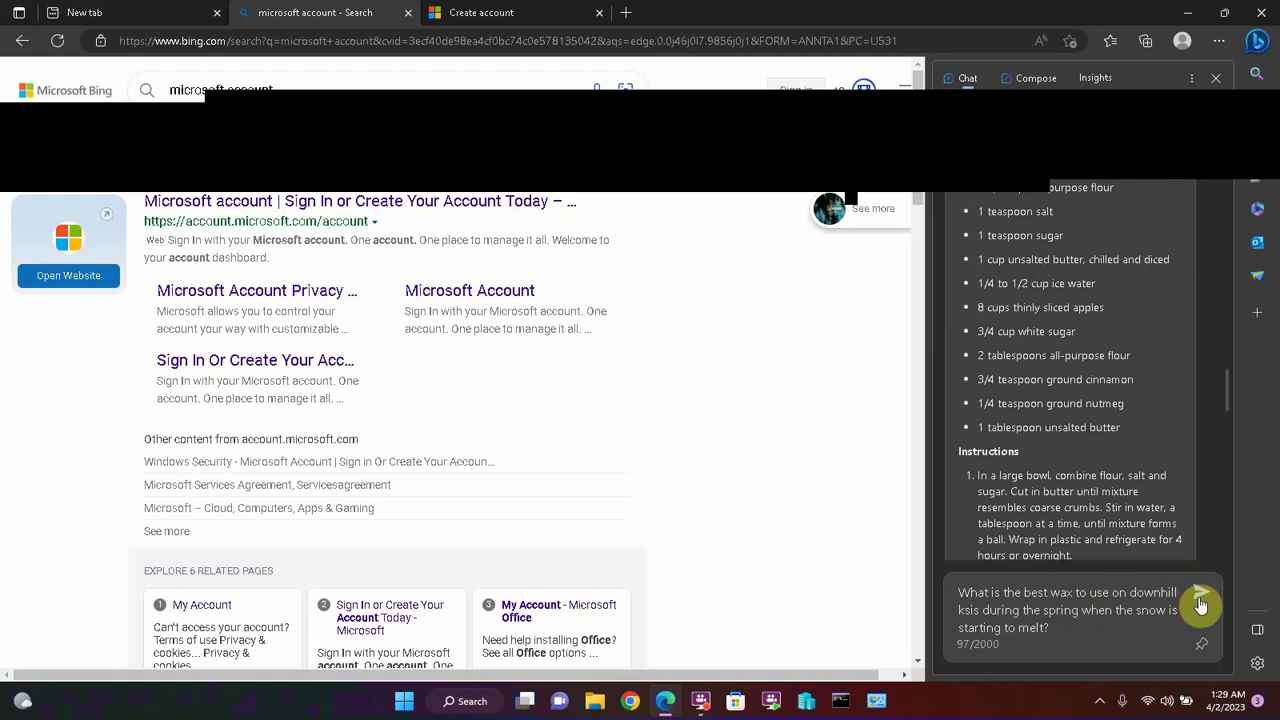
pyautogui.click(1201, 605)
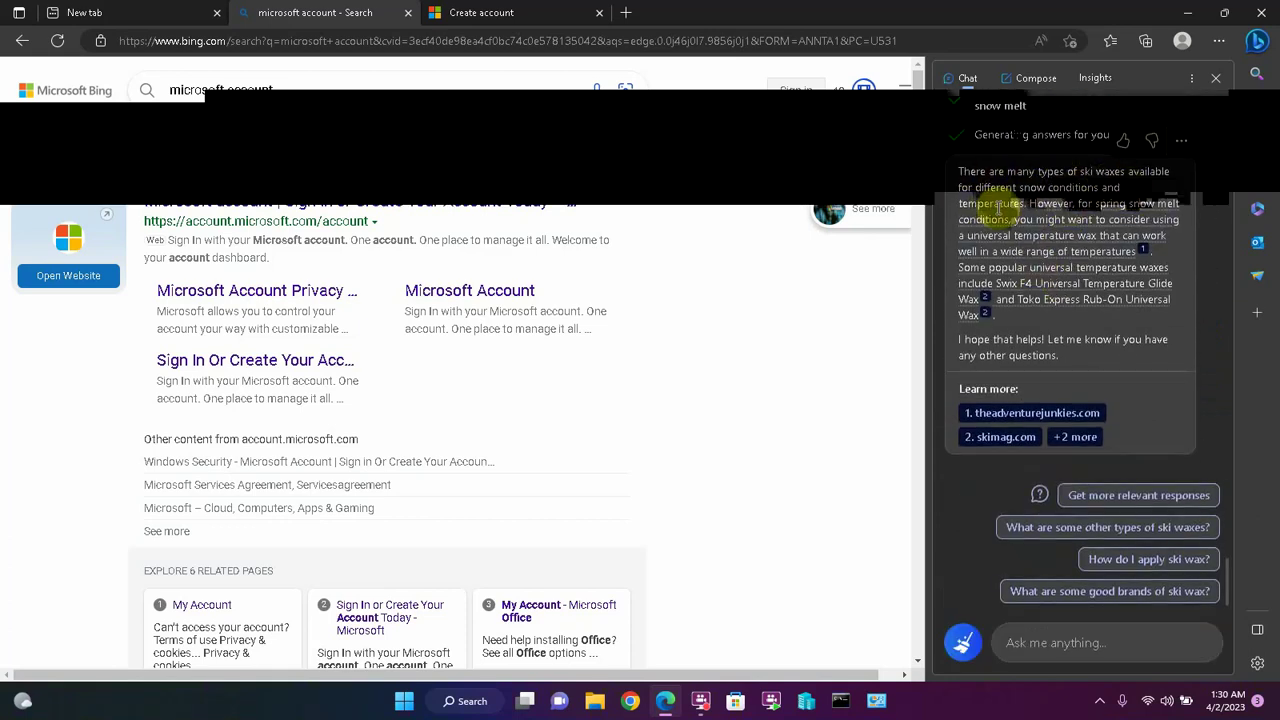
# - Preview the cited sources behind the Swix F4 and Toko Express ski wax recommendation
pyautogui.moveTo(1100, 215)
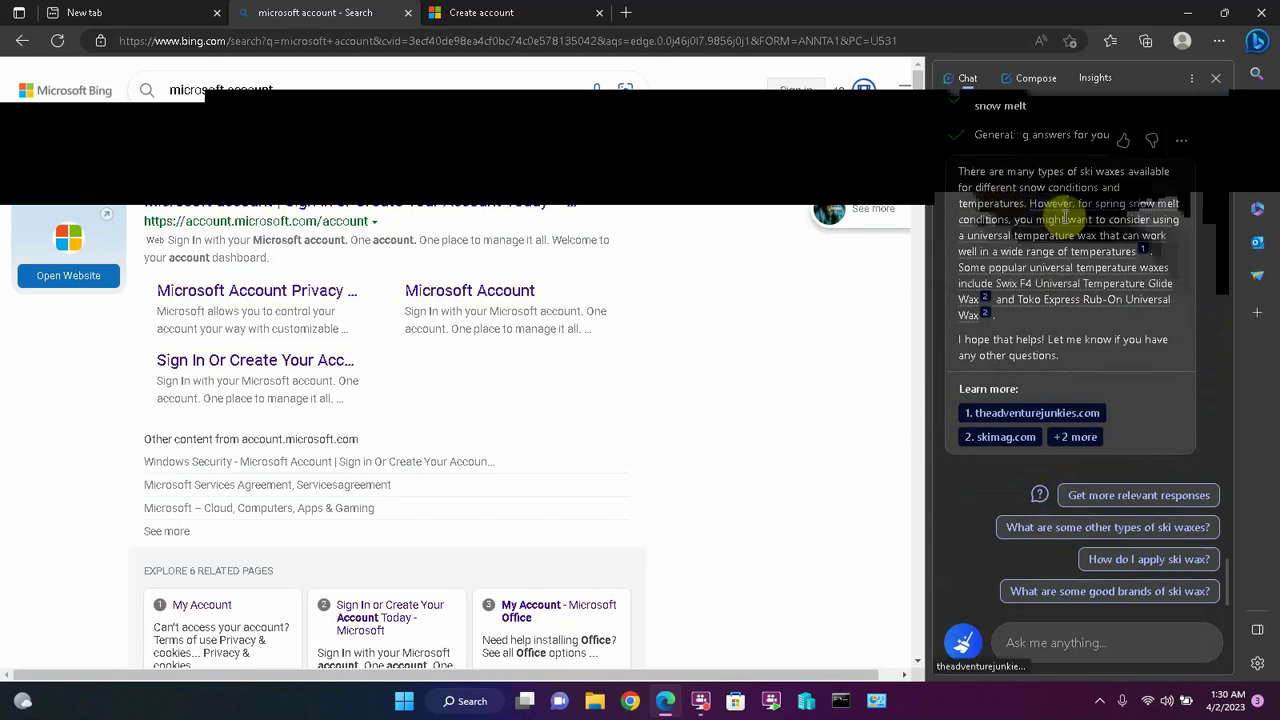
pyautogui.moveTo(1143, 222)
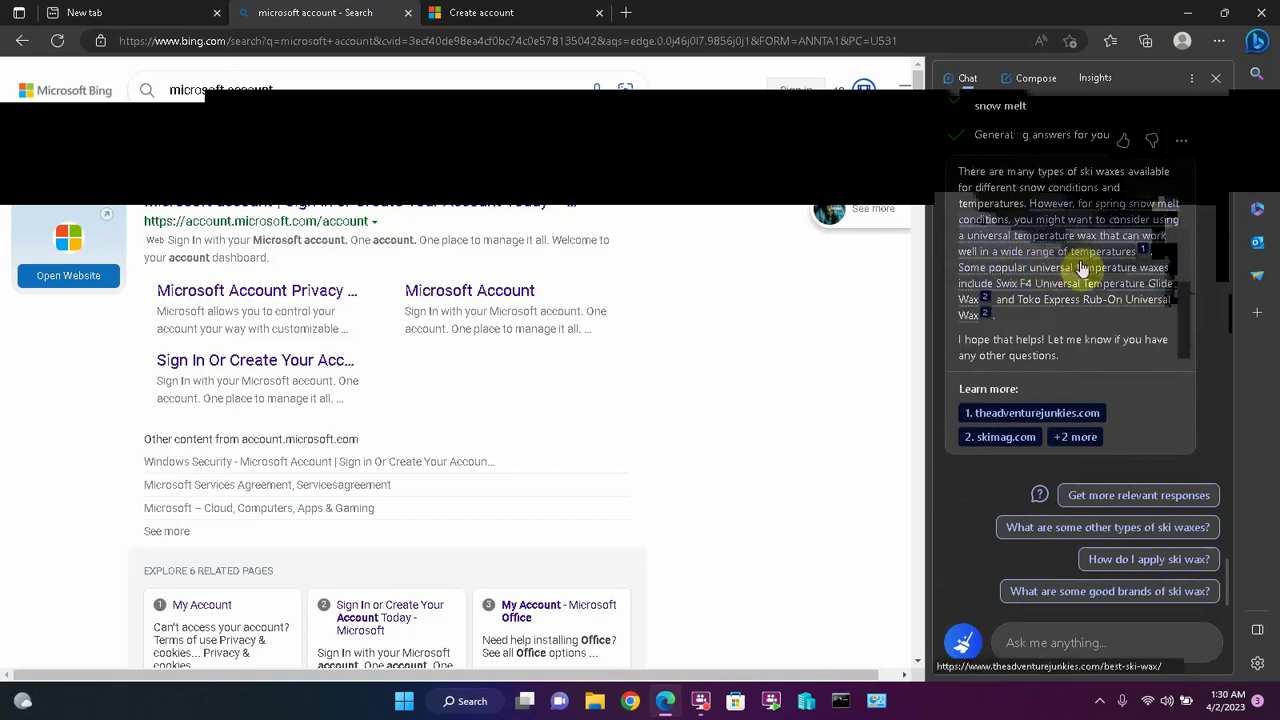
pyautogui.moveTo(1124, 265)
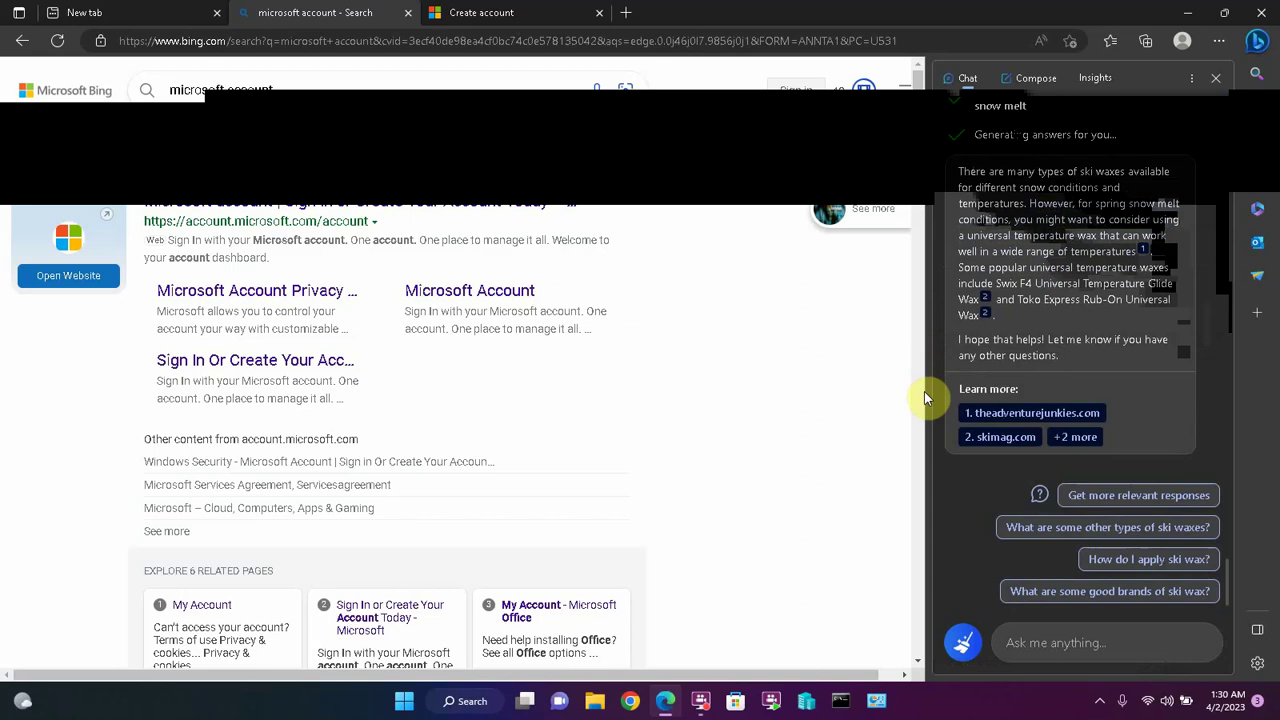
pyautogui.moveTo(1042, 310)
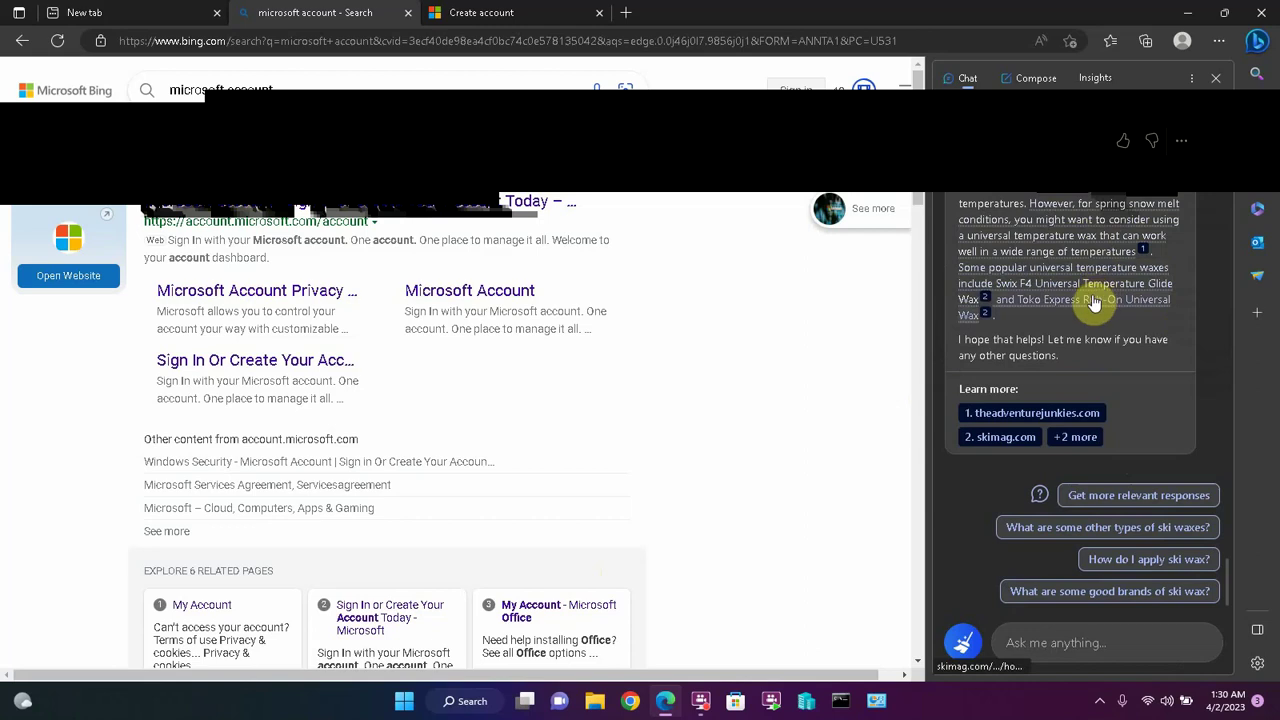
pyautogui.moveTo(1094, 304)
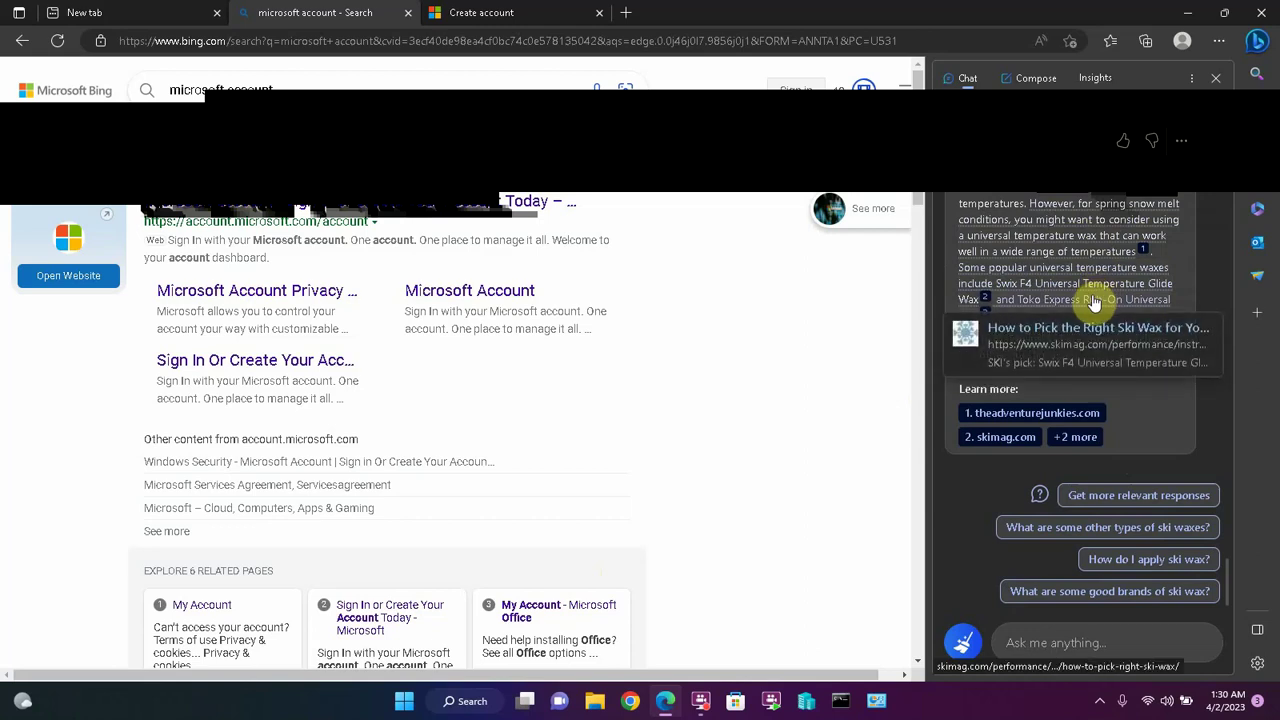
pyautogui.click(1063, 640)
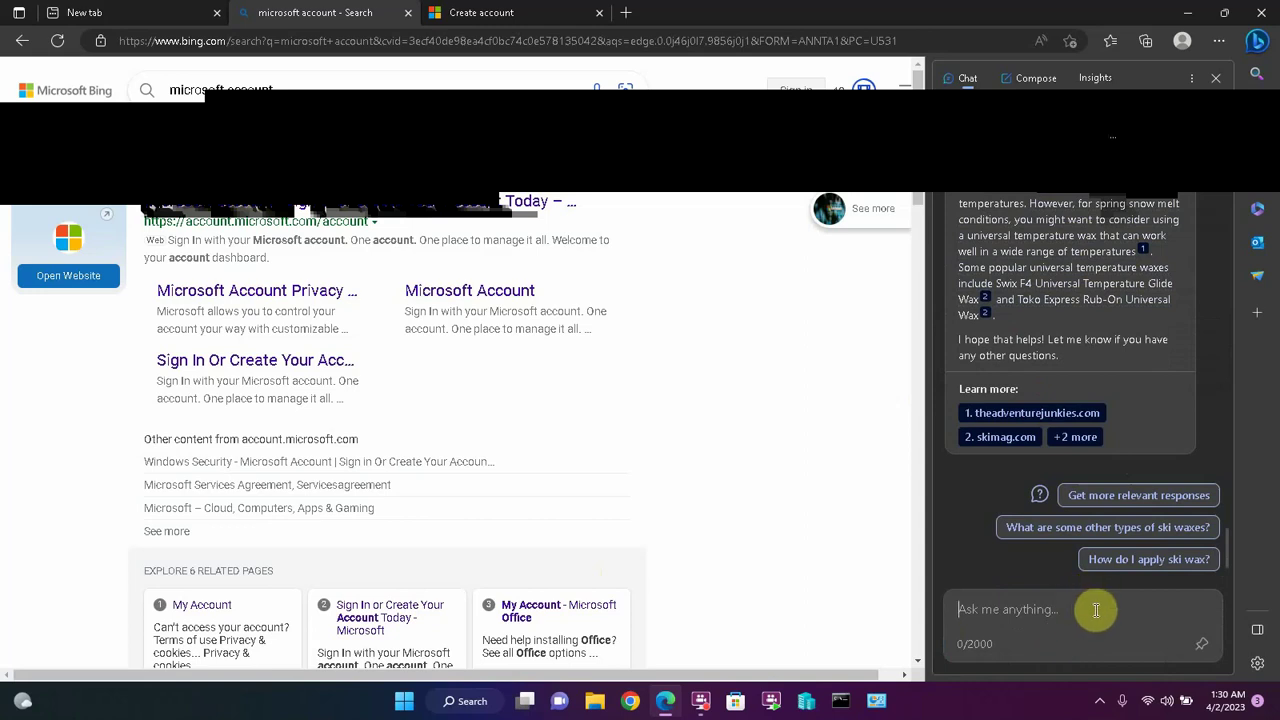
# - Ask how to change the battery in a 2010 Toyota Corolla and read the seven steps
pyautogui.write('H')
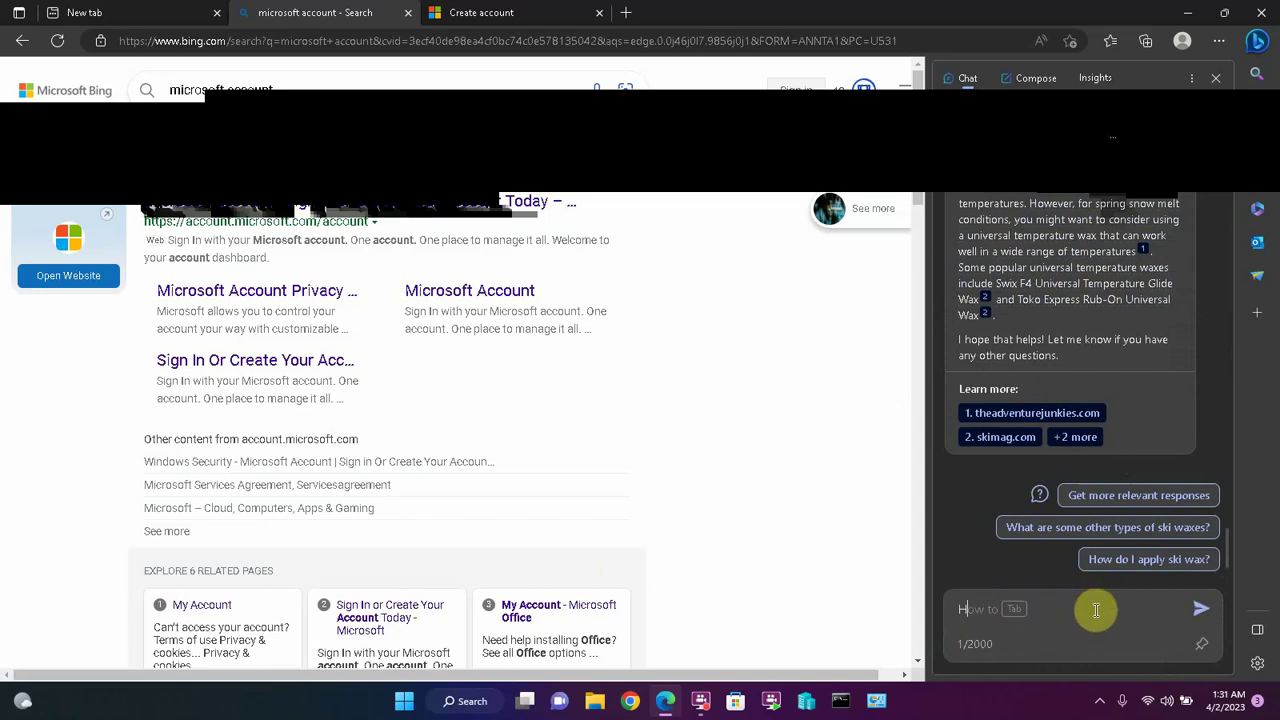
pyautogui.write('ow do I cahng')
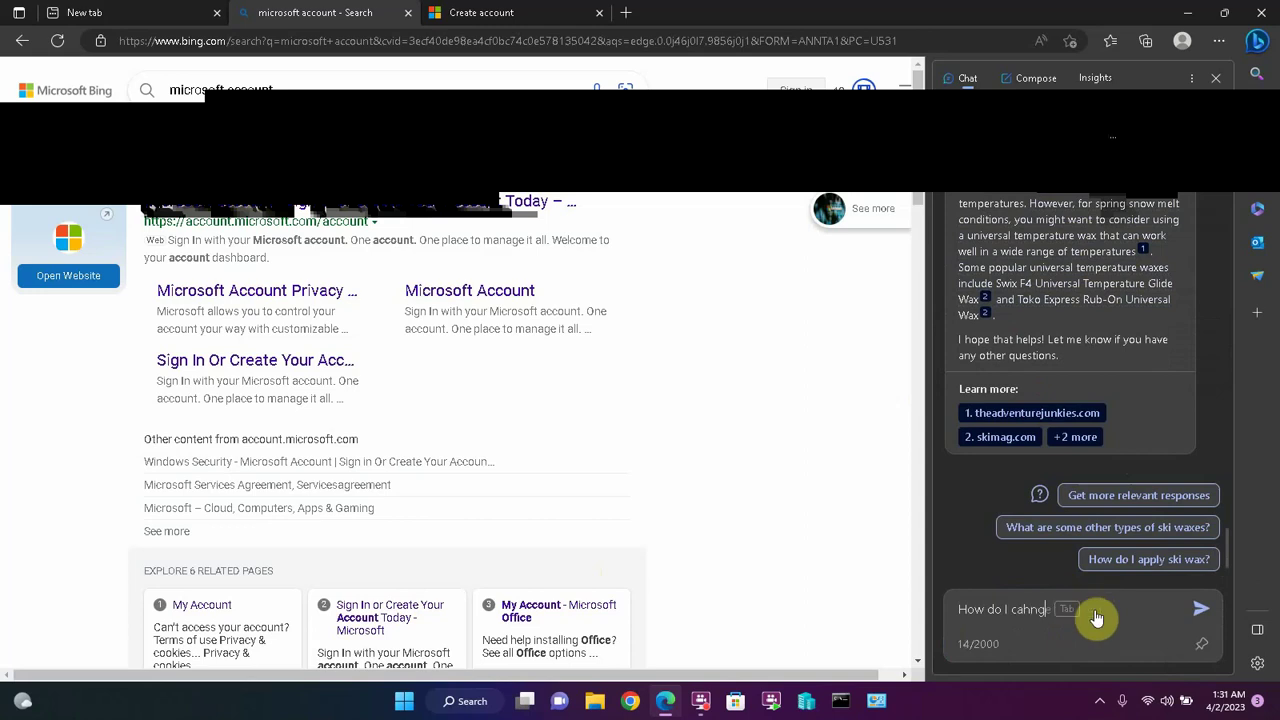
pyautogui.write('e a battery in a ')
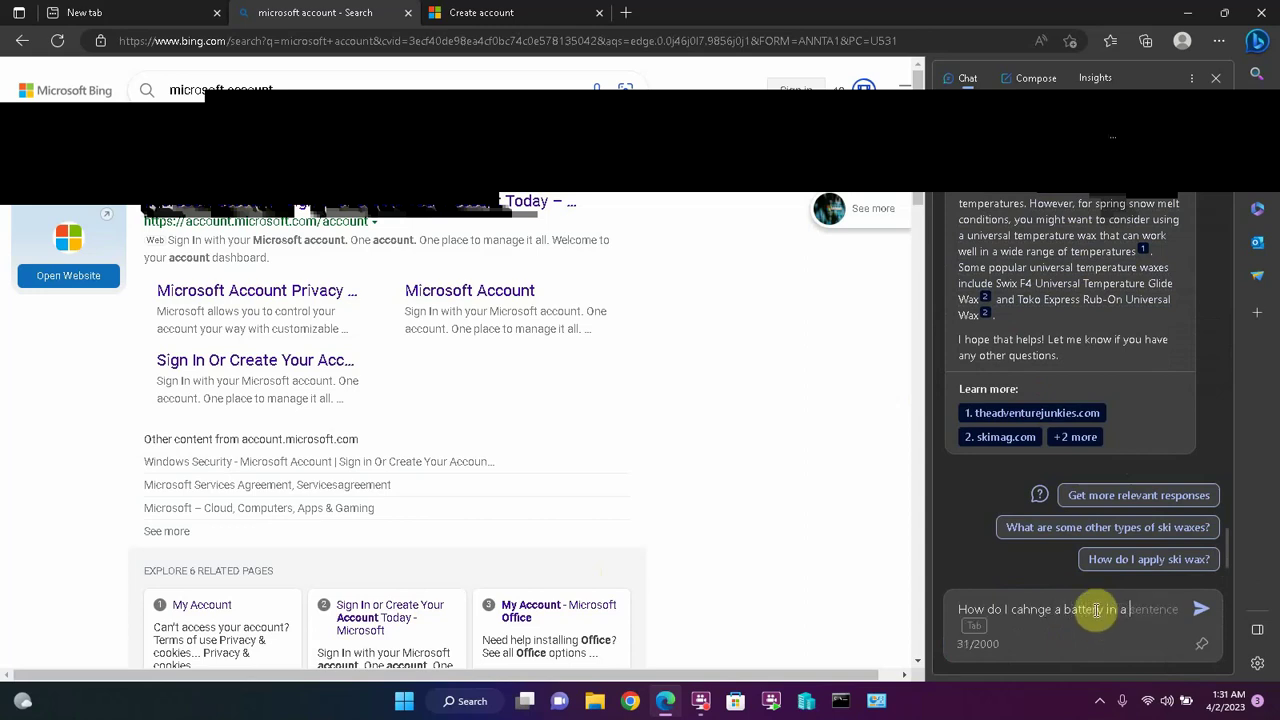
pyautogui.write('2010 T')
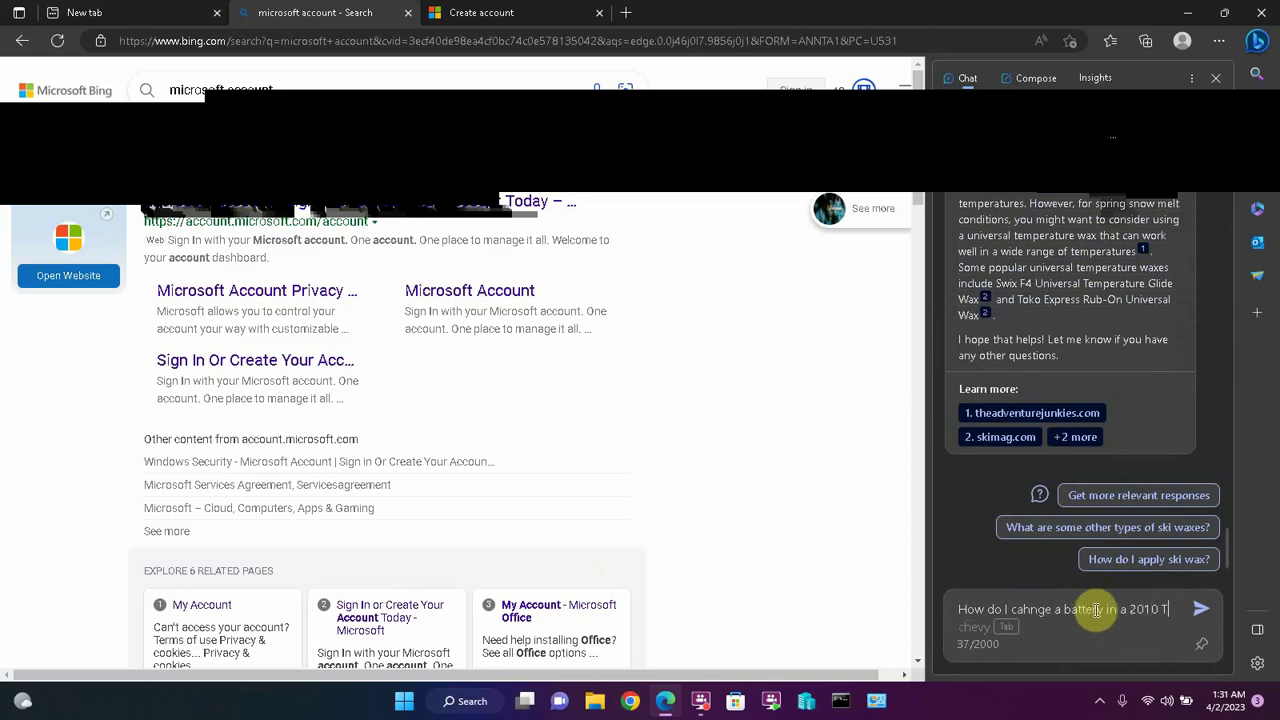
pyautogui.write('oyota Corolla?')
pyautogui.press('Return')
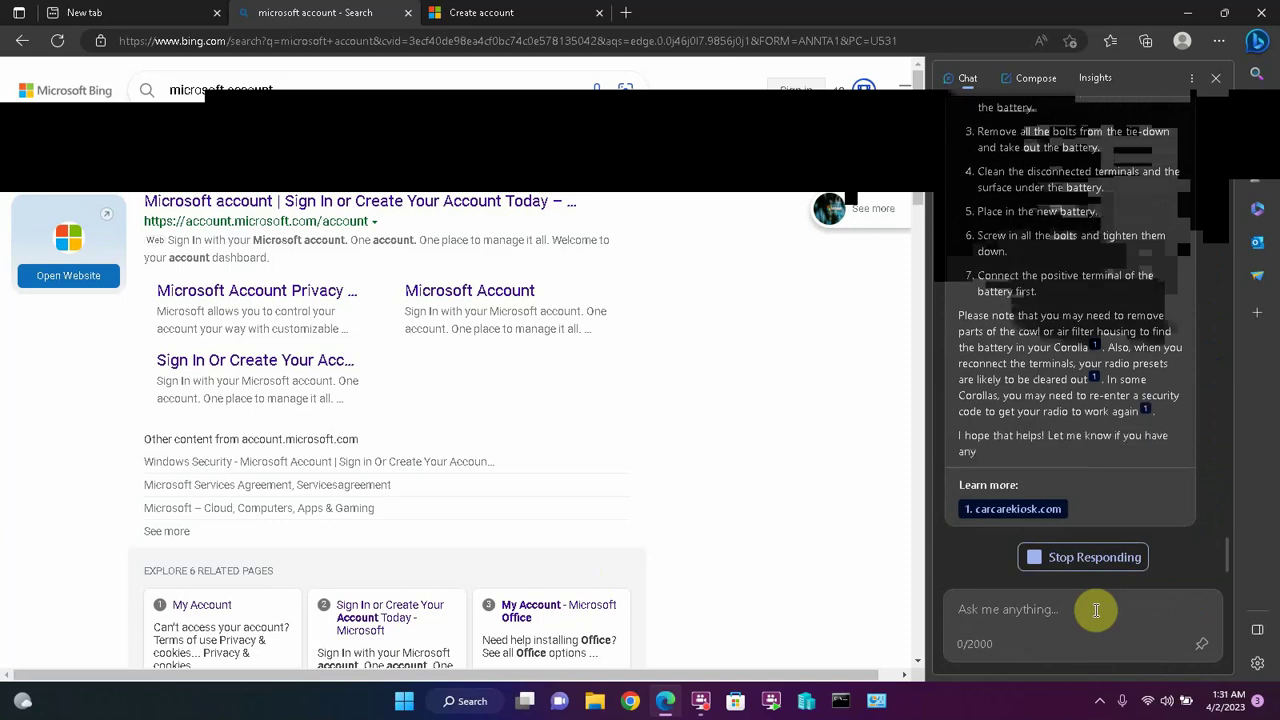
pyautogui.scroll(3, 1087, 245)
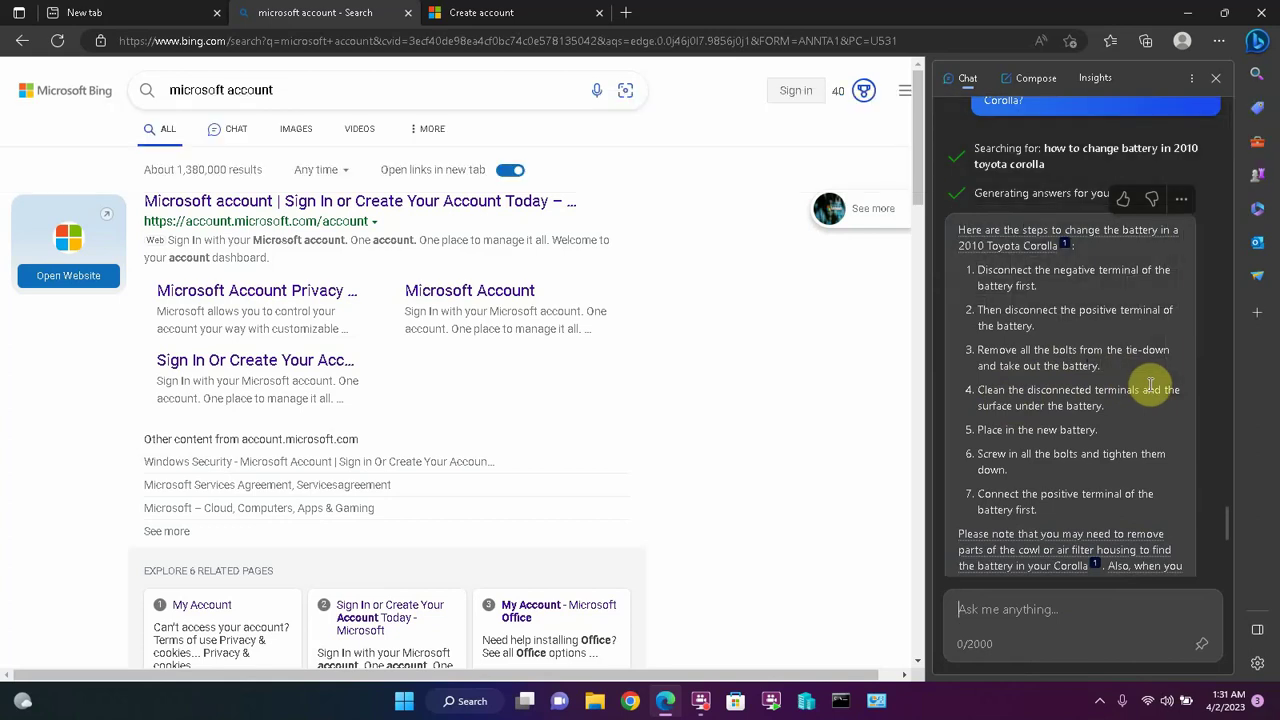
# - Review the battery answer's carcarekiosk.com source, then paste a request for a Corolla battery-change YouTube video
pyautogui.scroll(-2, 1152, 383)
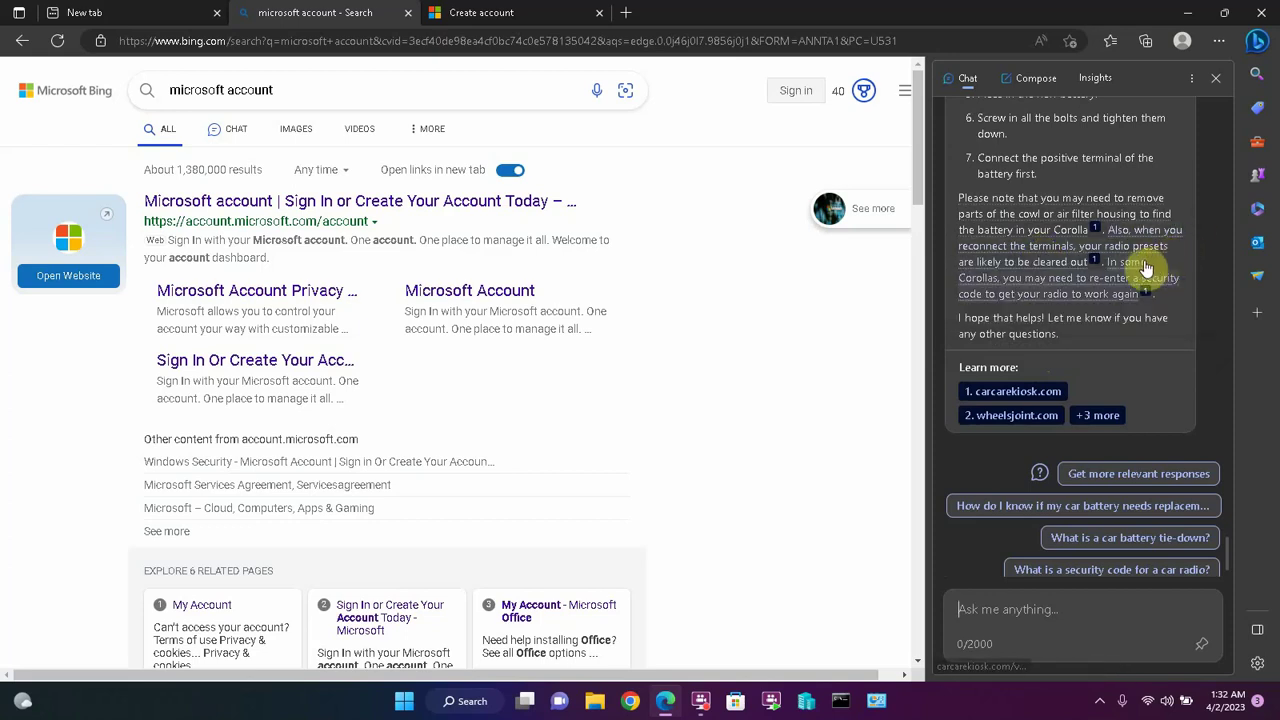
pyautogui.moveTo(1146, 268)
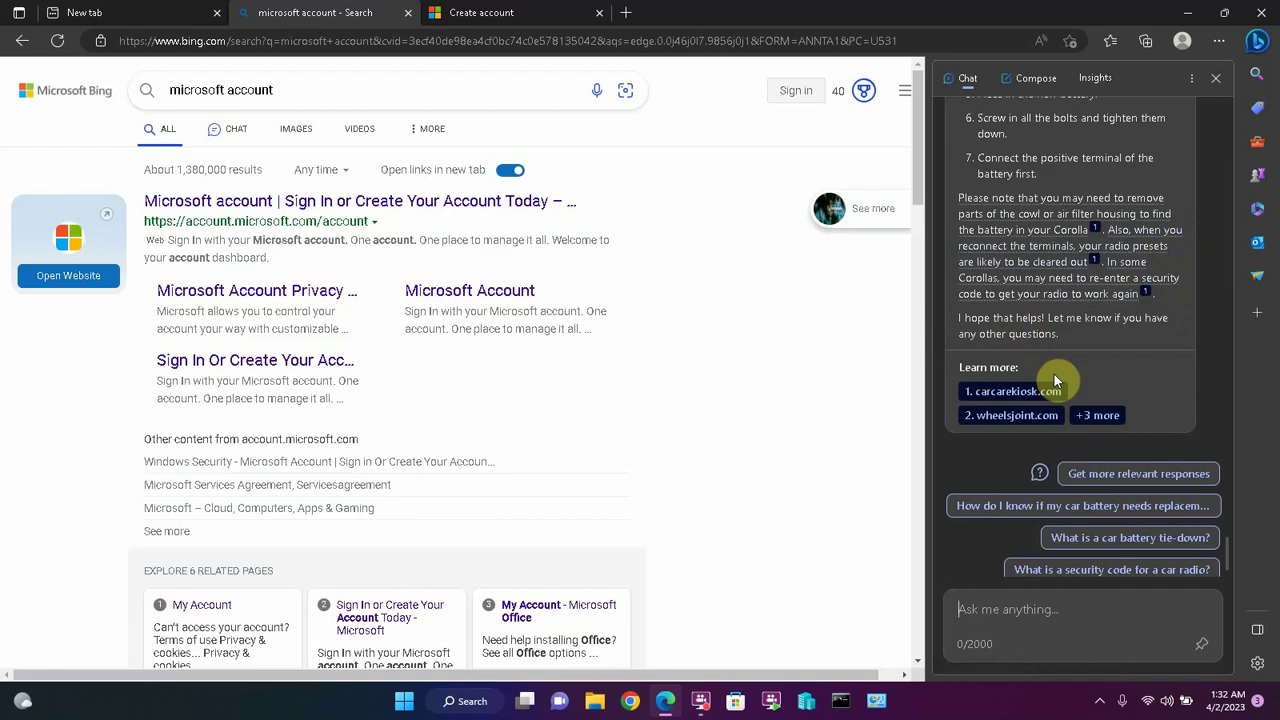
pyautogui.moveTo(1077, 298)
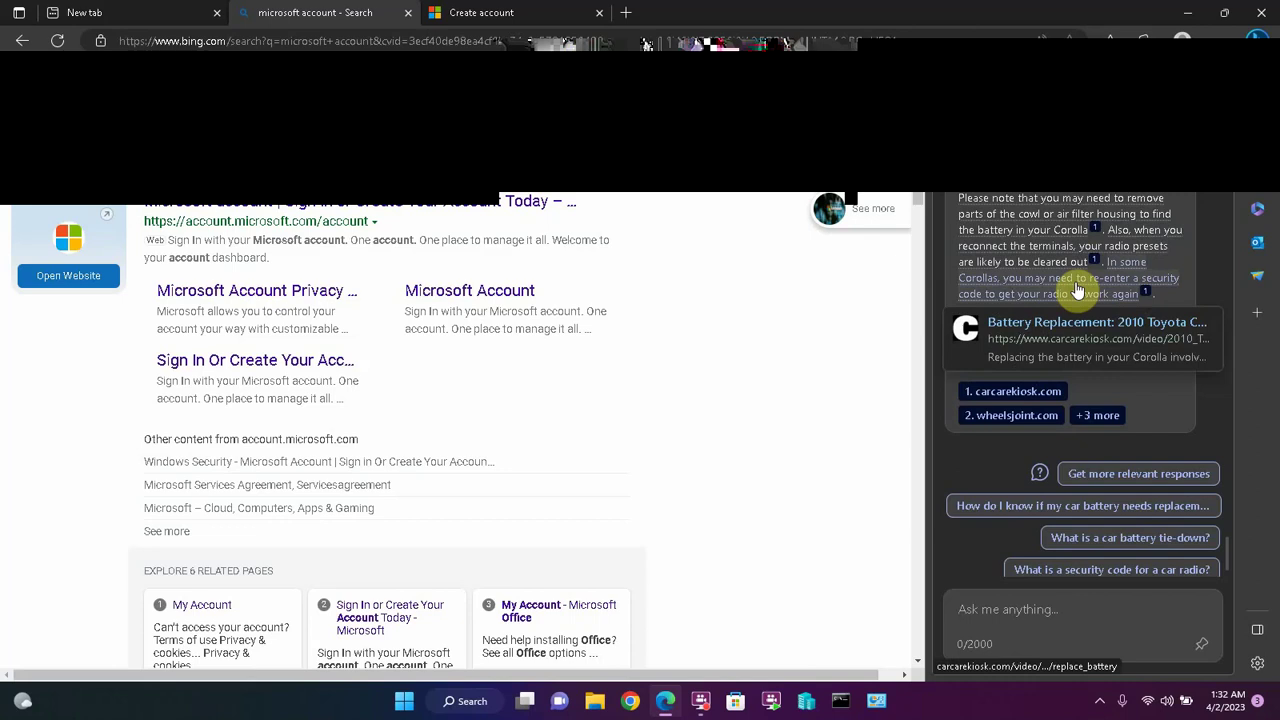
pyautogui.click(1018, 607)
pyautogui.write('Can you find a youtube video of someone changing the battery in a 2010 Toytoa Corolla?d')
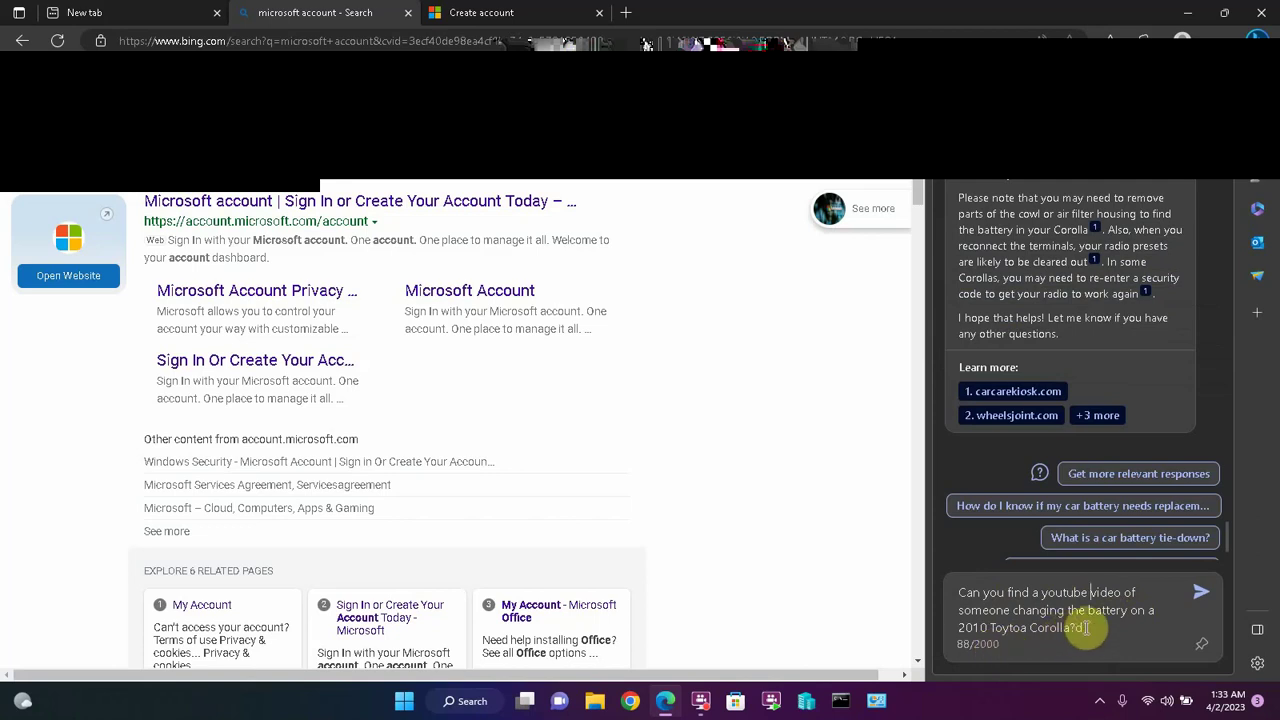
# - Remove the stray 'd' and send the Corolla battery YouTube video question
pyautogui.click(1080, 627)
pyautogui.press('BackSpace')
pyautogui.click(1201, 592)
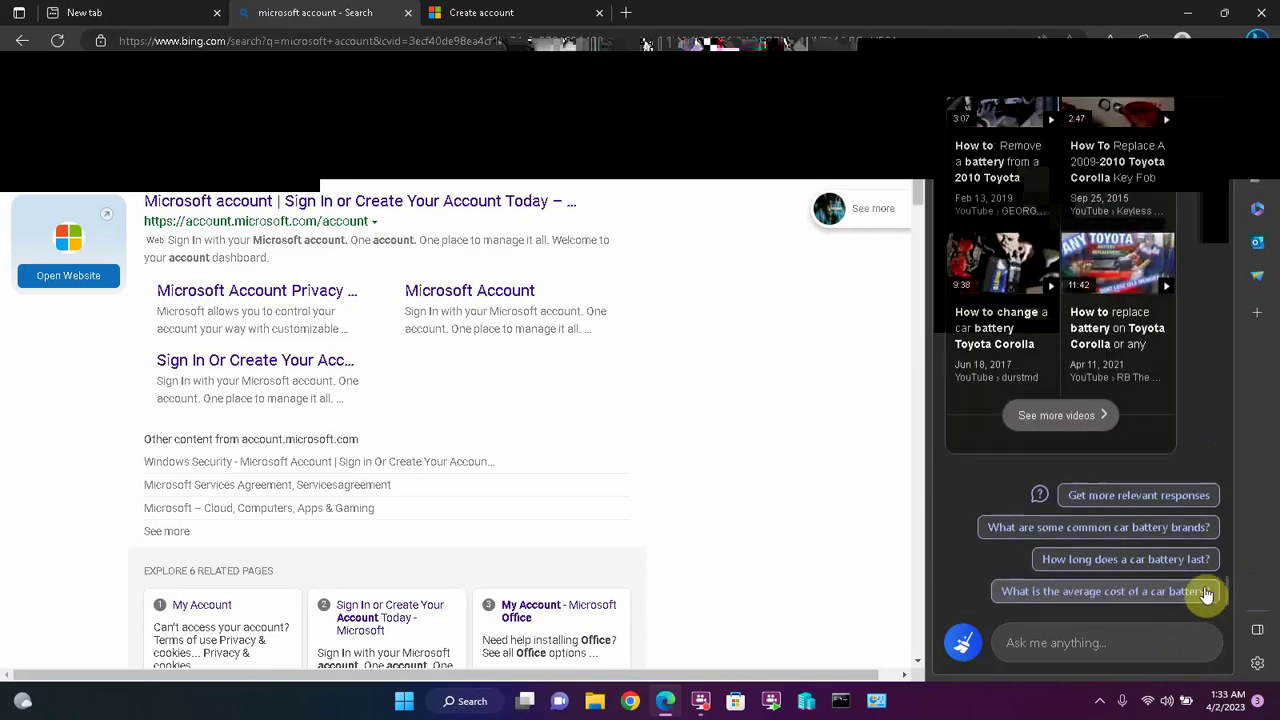
# - Expand the suggested videos and open the 2010 Corolla battery-removal video
pyautogui.click(1068, 412)
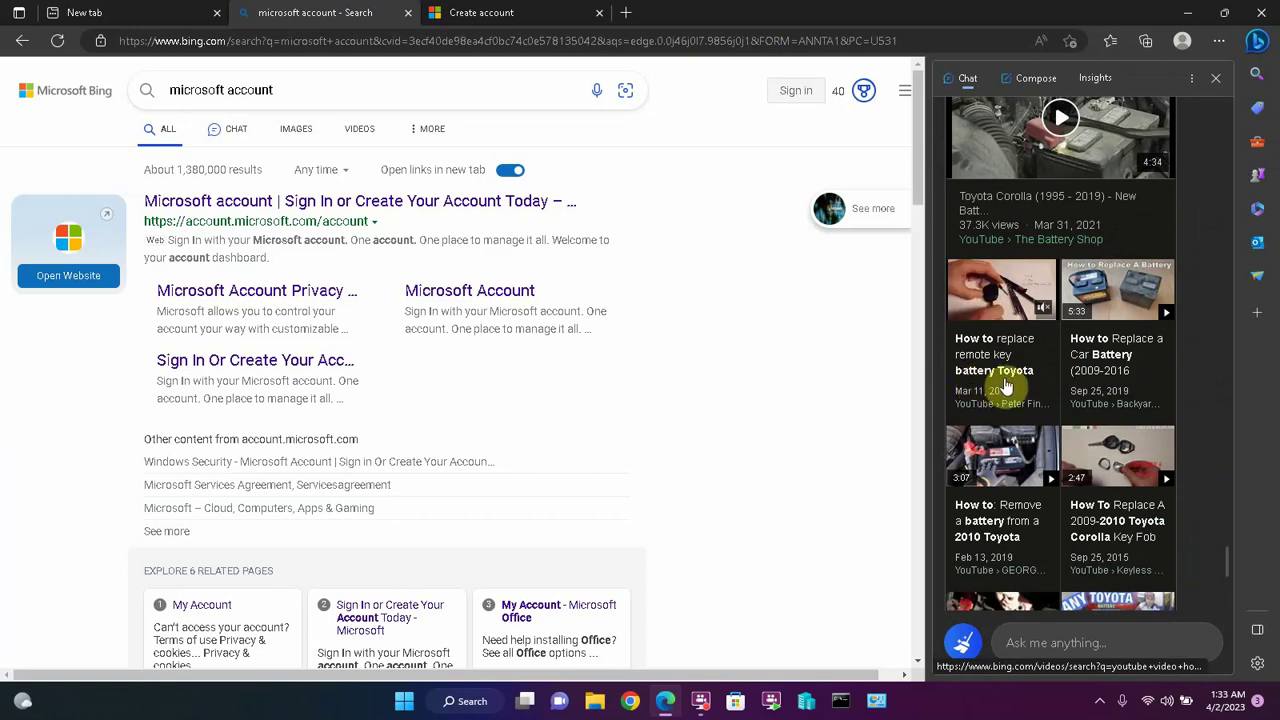
pyautogui.scroll(-2, 1003, 360)
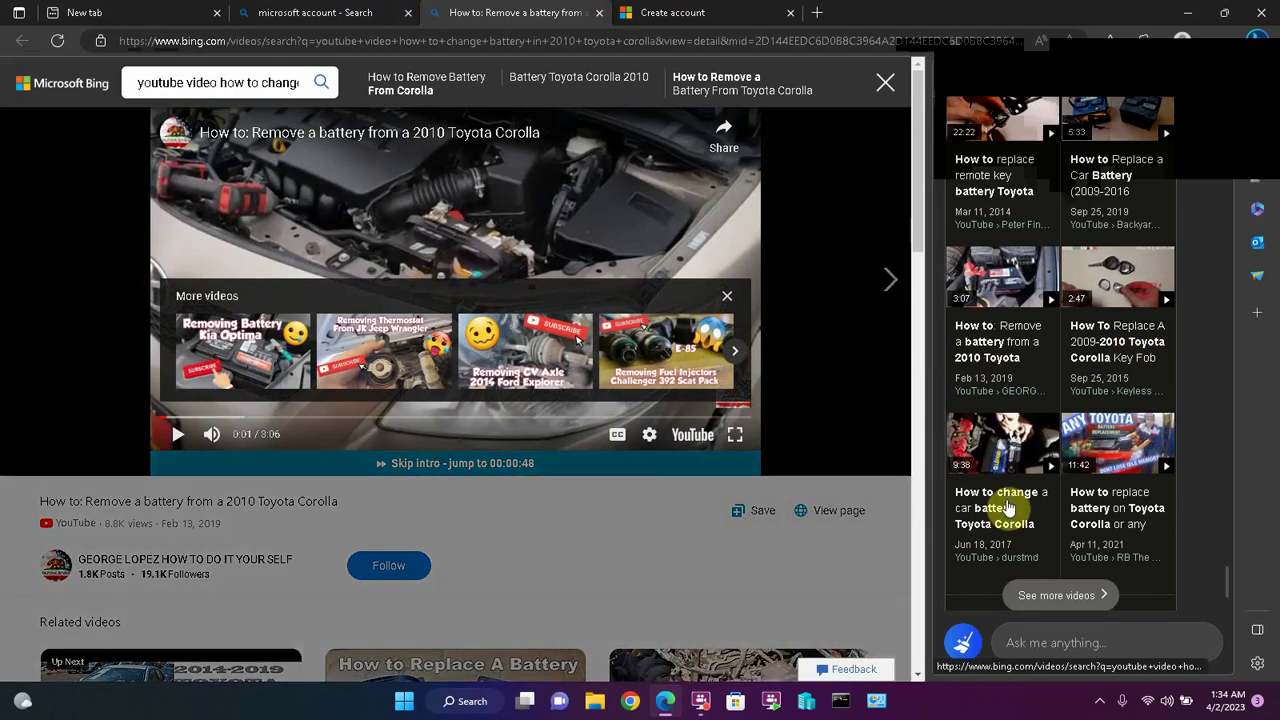
pyautogui.click(1023, 632)
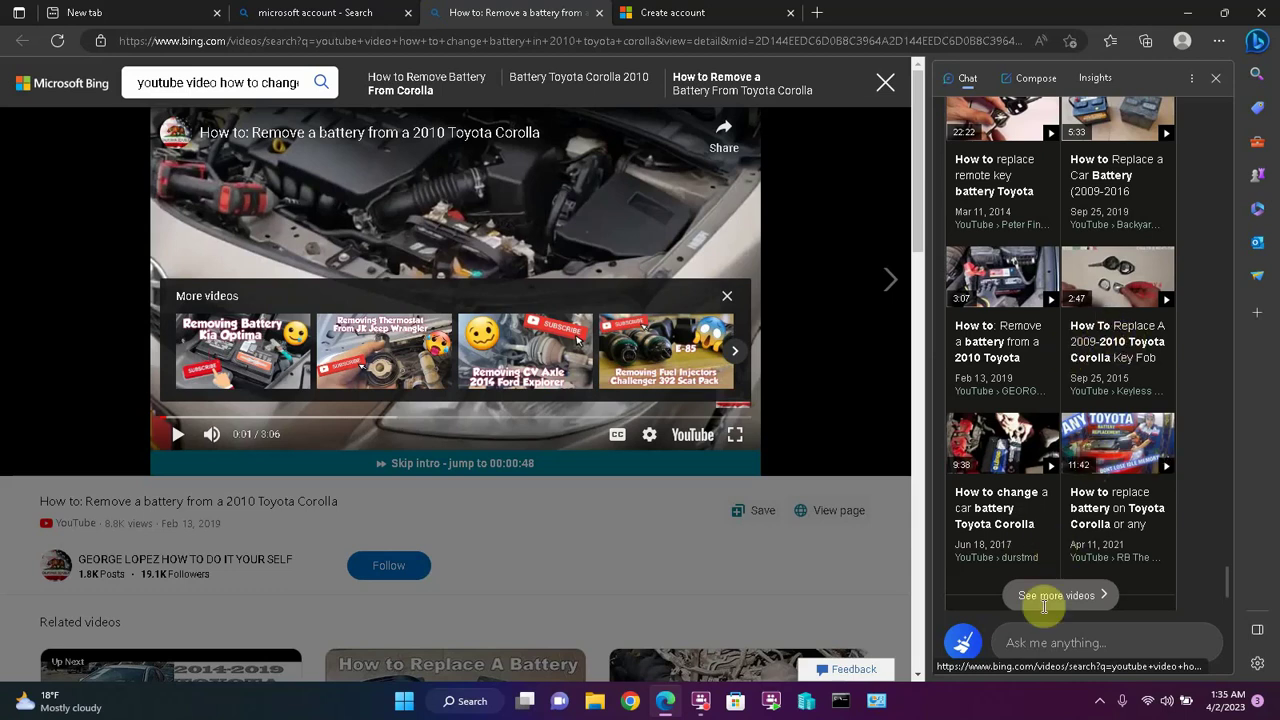
pyautogui.click(1031, 638)
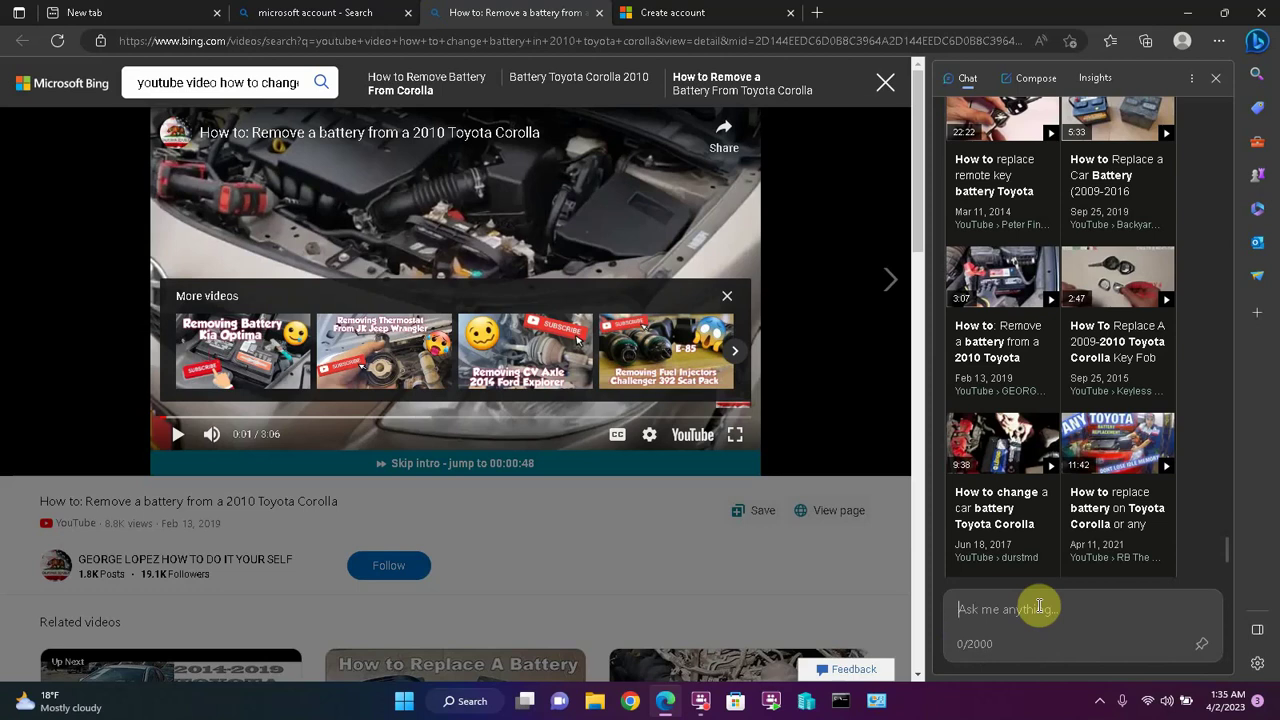
# - Ask Bing Chat 'How do I start an LLC in the state of Minnestoa in the year 2023'
pyautogui.write('How do I start an LLC')
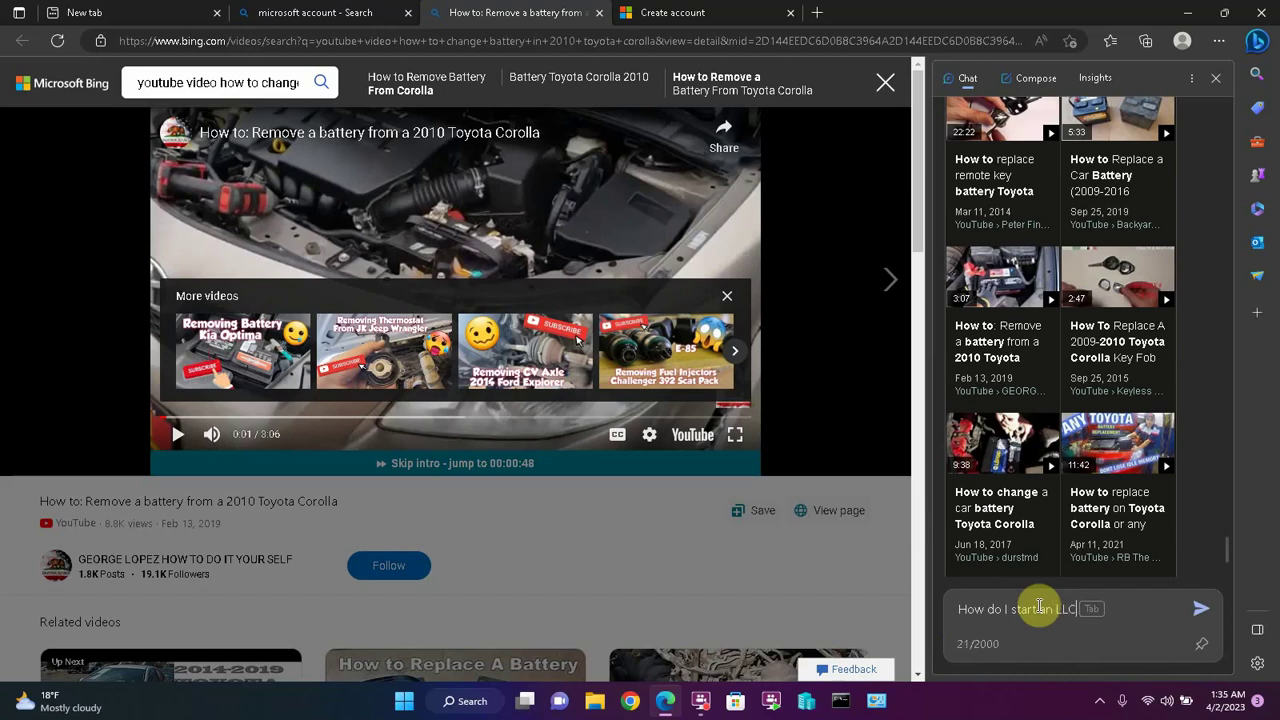
pyautogui.write(' in the state of Minnes')
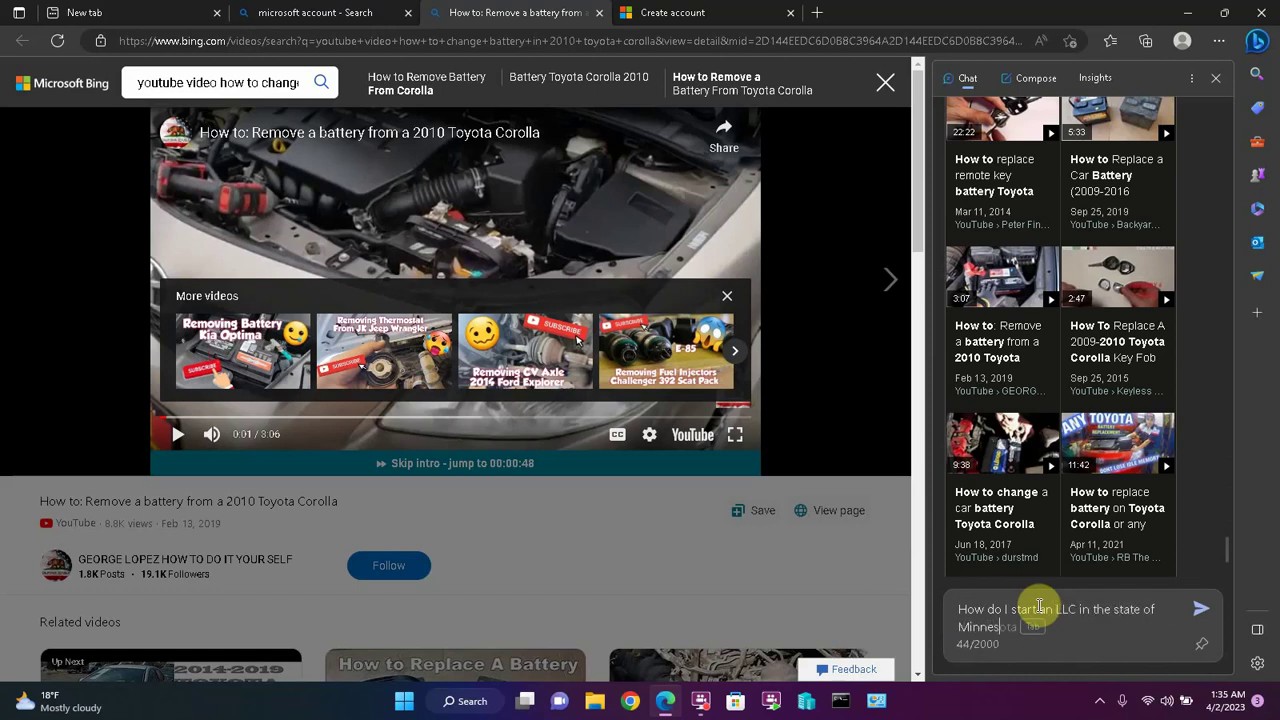
pyautogui.write('toa in the year ')
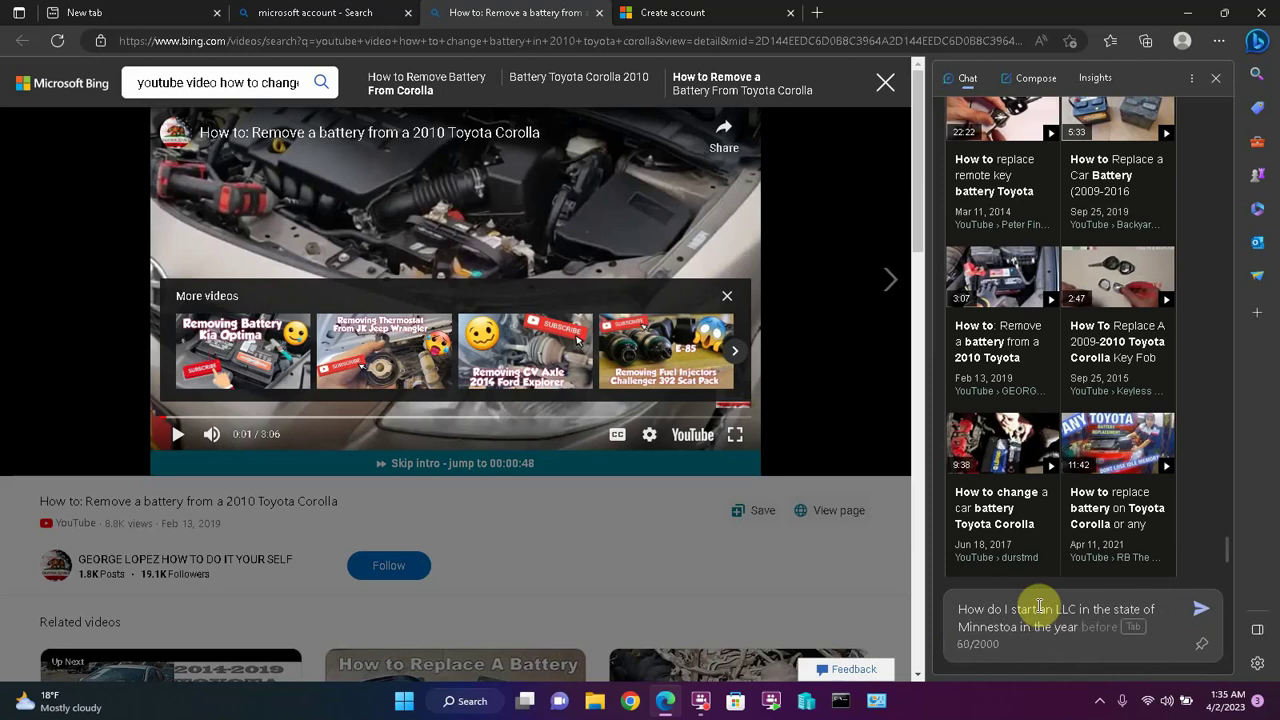
pyautogui.write('2023')
pyautogui.click(1200, 609)
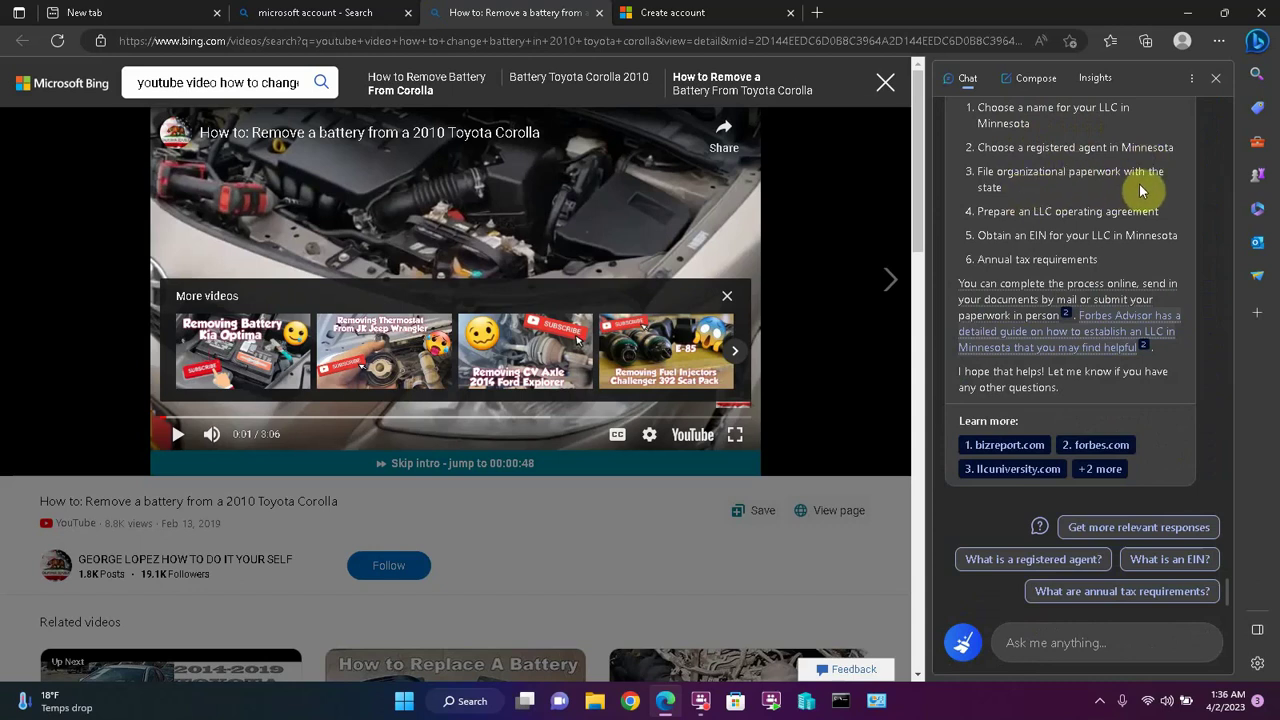
# - Highlight the paperwork-filing step, then step 6 'Annual tax requirements', and close the battery video
pyautogui.moveTo(1153, 188); pyautogui.dragTo(971, 171)
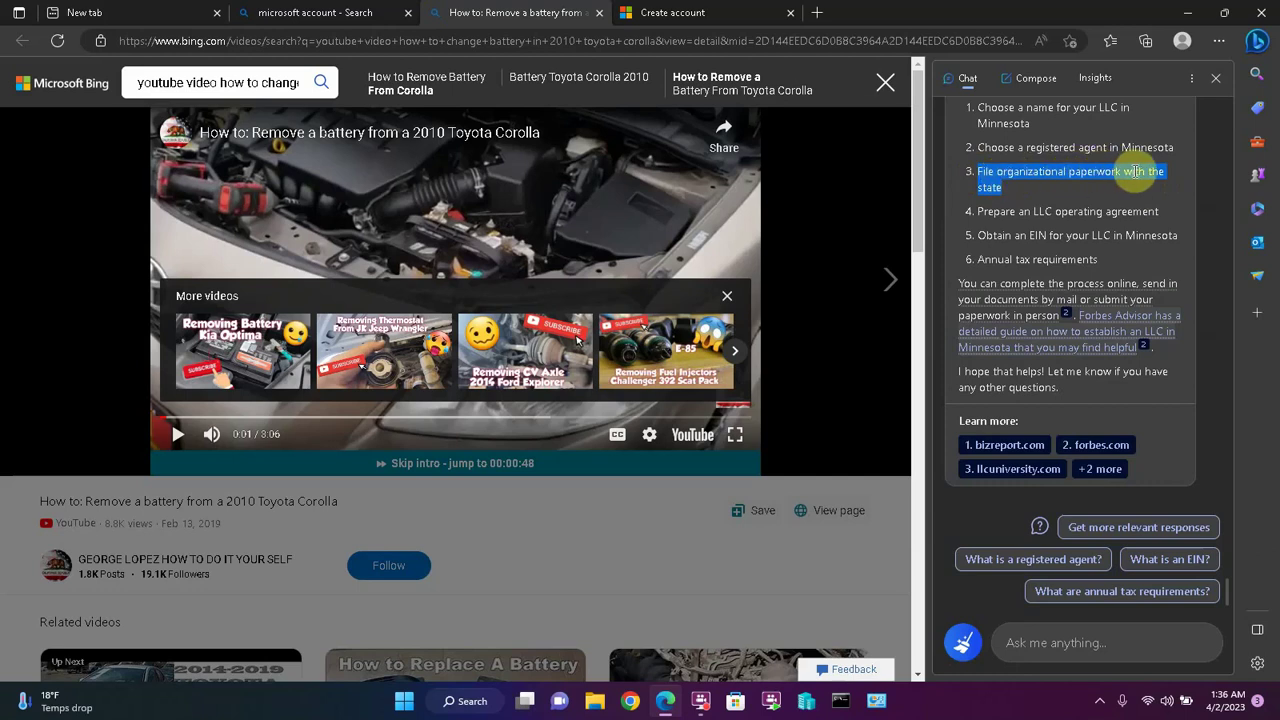
pyautogui.click(1014, 208)
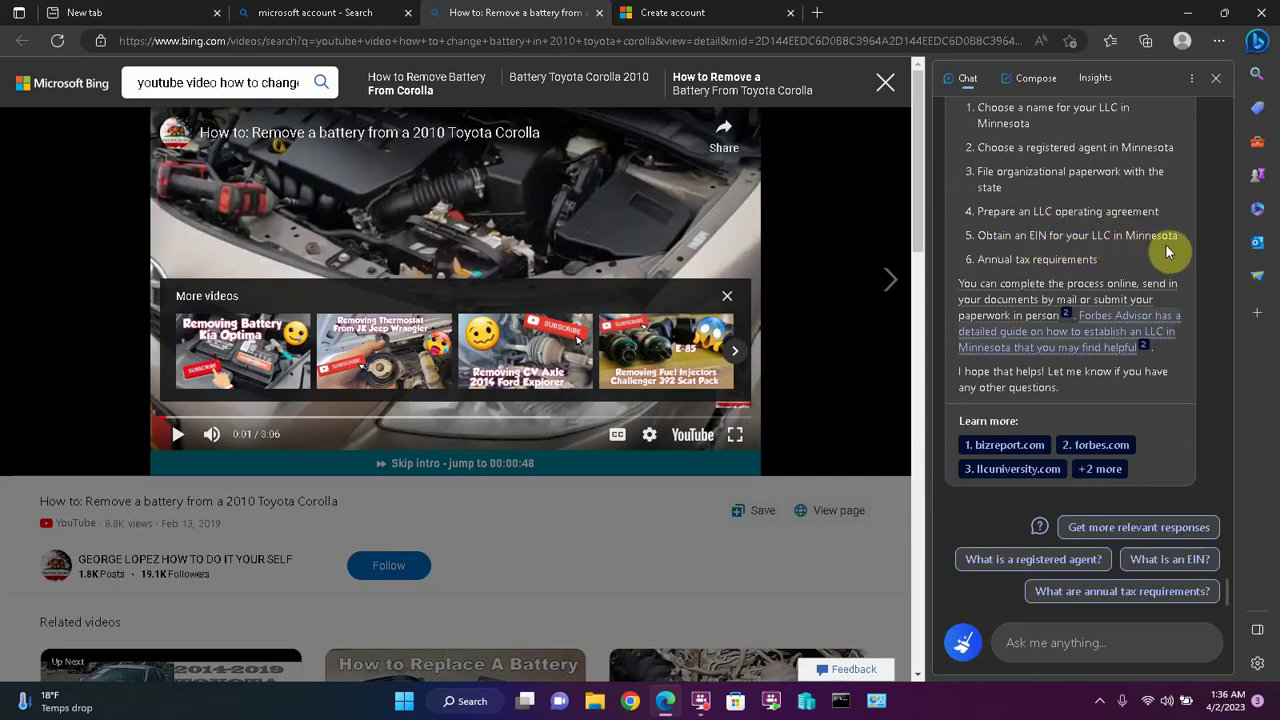
pyautogui.moveTo(977, 259); pyautogui.dragTo(1100, 257)
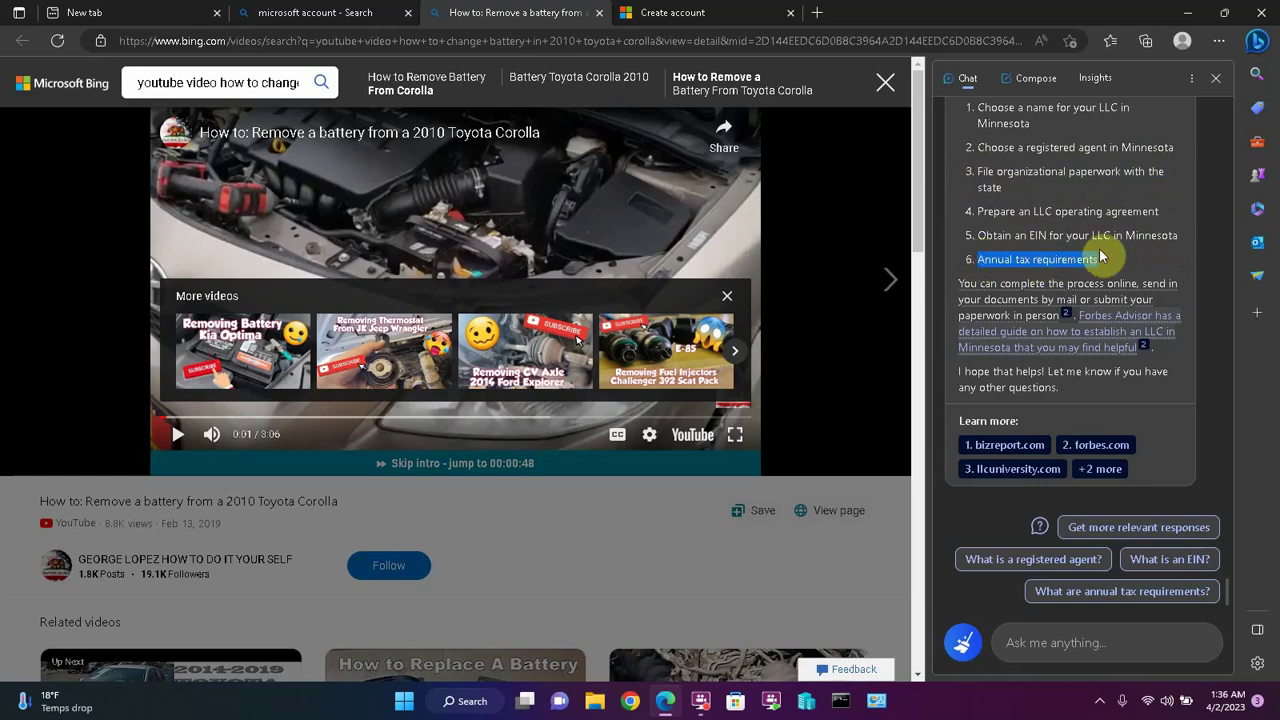
pyautogui.scroll(3, 1100, 257)
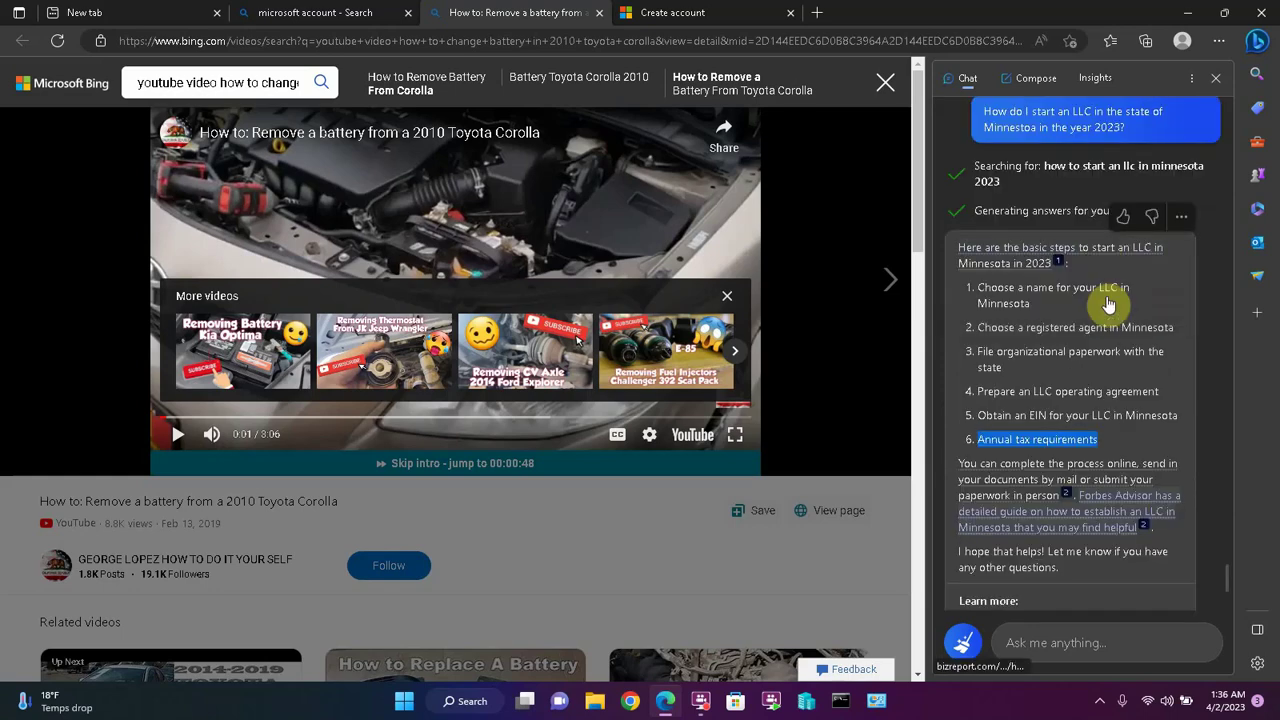
pyautogui.click(885, 83)
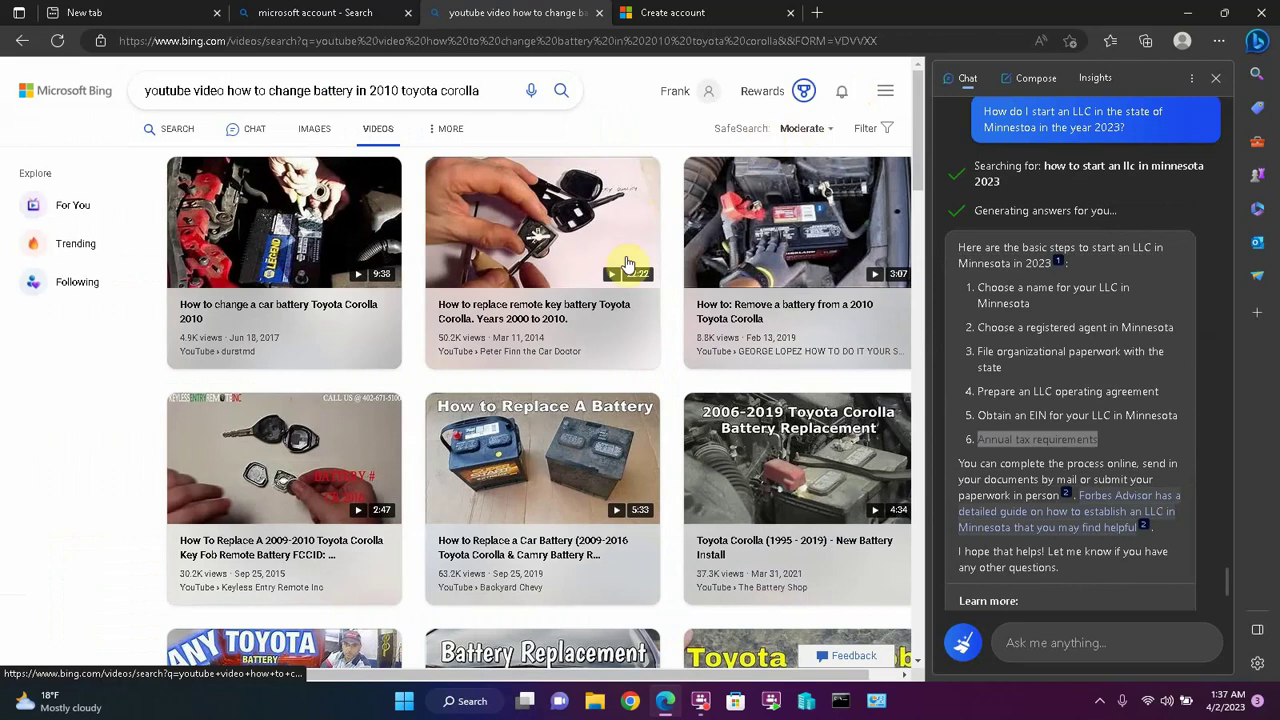
# - Leave the Corolla battery video results showing beside the Minnesota LLC answer
pyautogui.moveTo(723, 222)
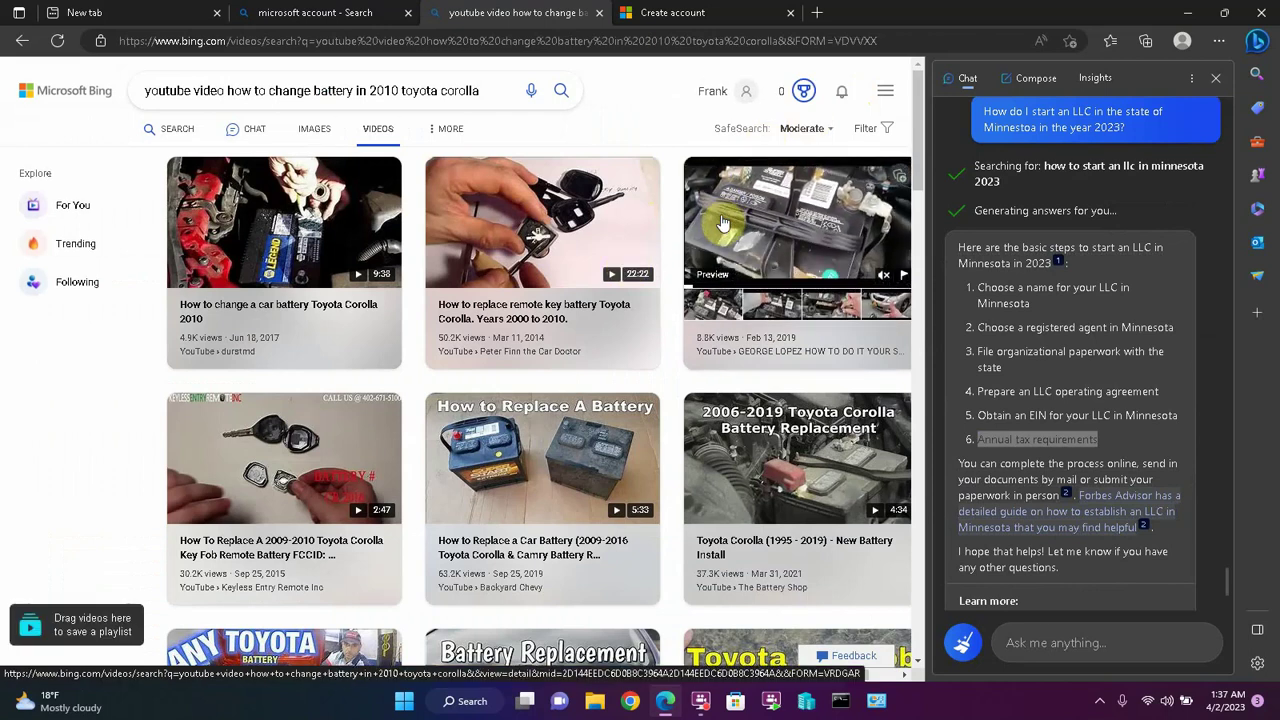